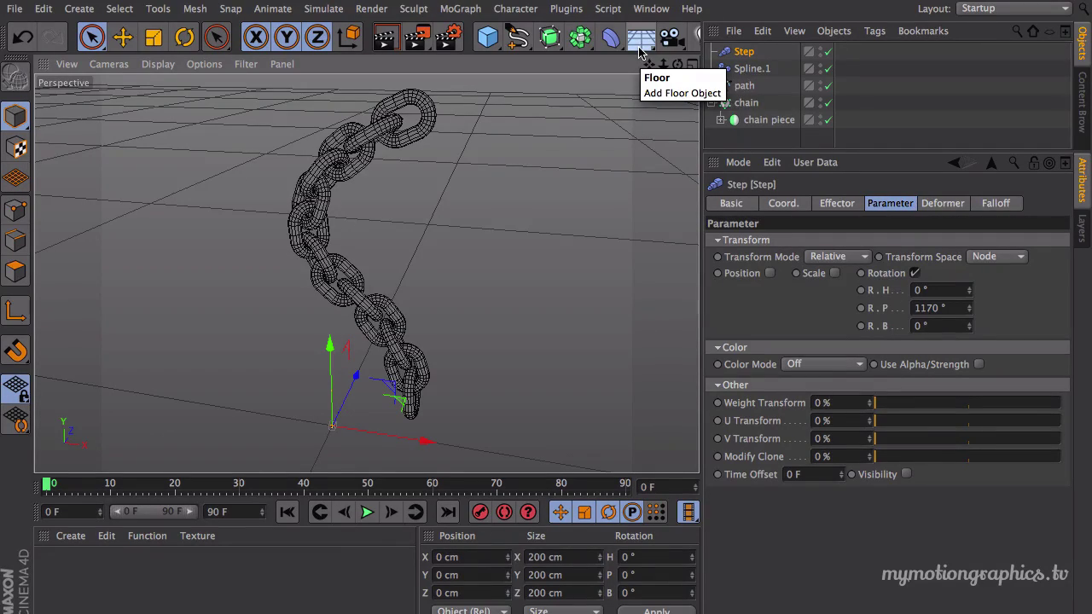
Add a Floor object to the scene beneath the chain.
drag(678, 65, 366, 274)
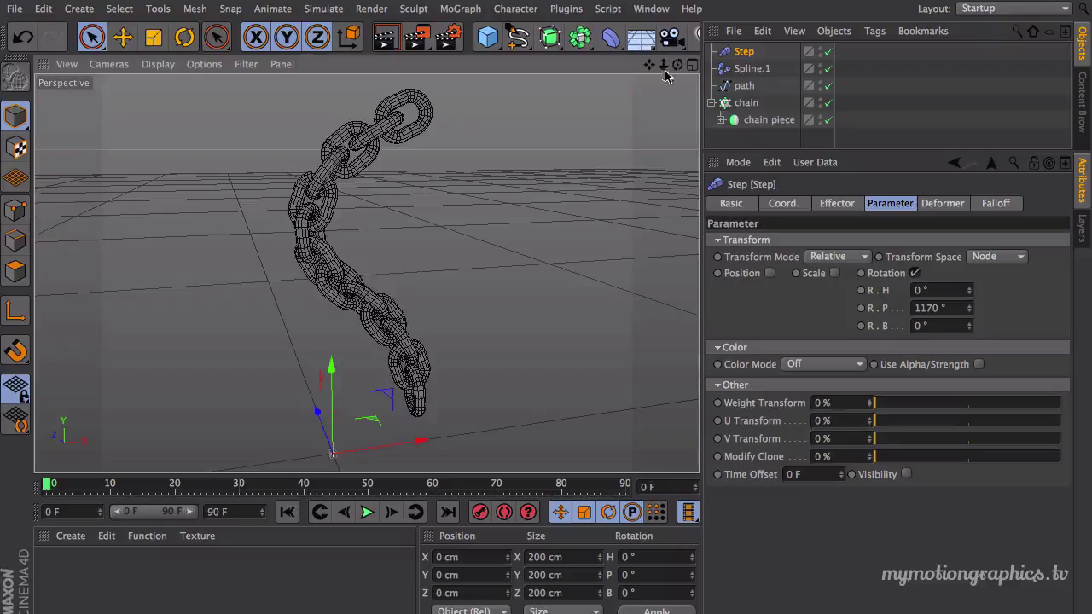
mouse_move(649, 66)
mouse_down()
mouse_move(365, 273)
mouse_move(654, 56)
mouse_move(365, 274)
mouse_move(664, 65)
mouse_up()
drag(678, 65, 366, 274)
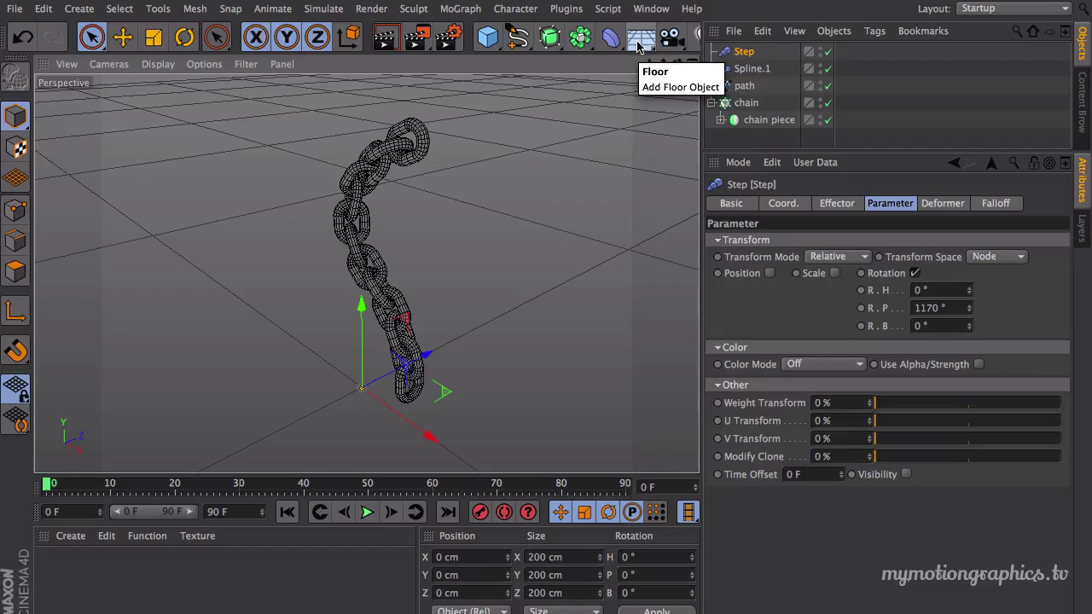
click(637, 41)
drag(649, 64, 645, 134)
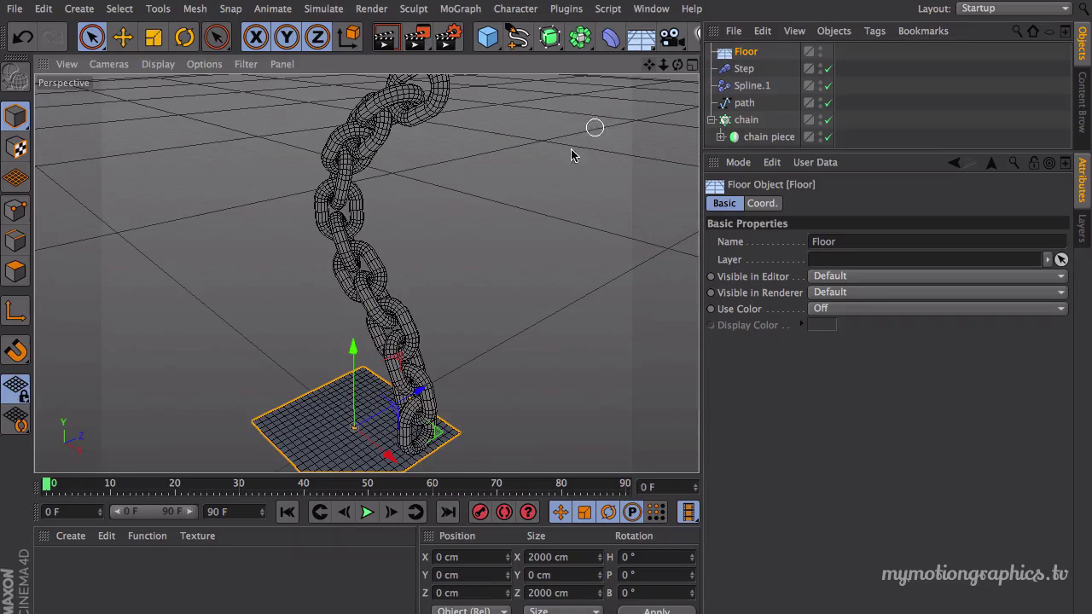
drag(666, 61, 664, 61)
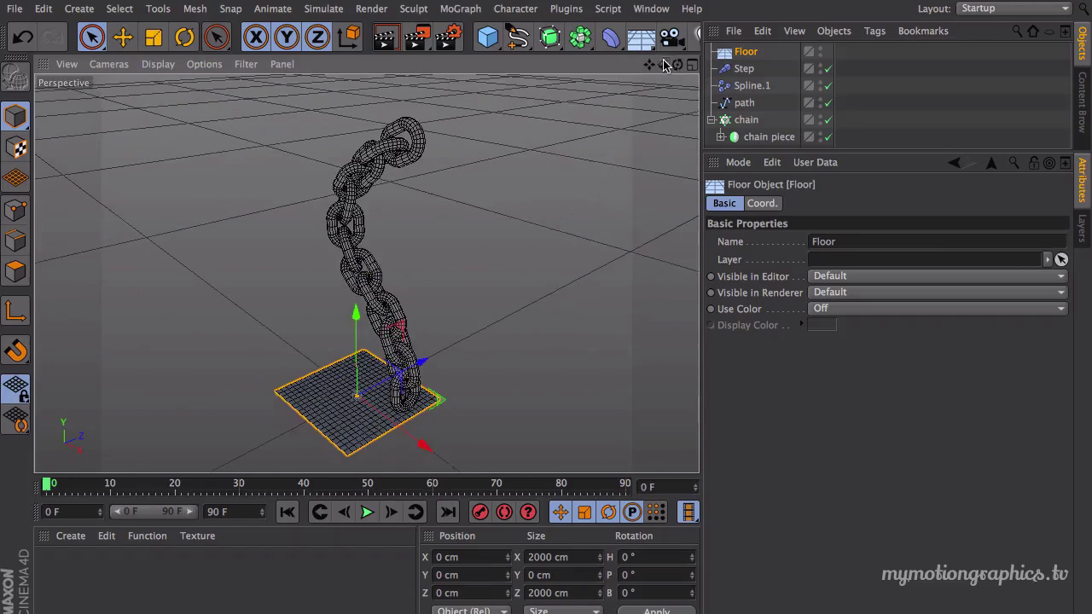
Play the animation briefly and return to the first frame.
click(367, 511)
click(367, 512)
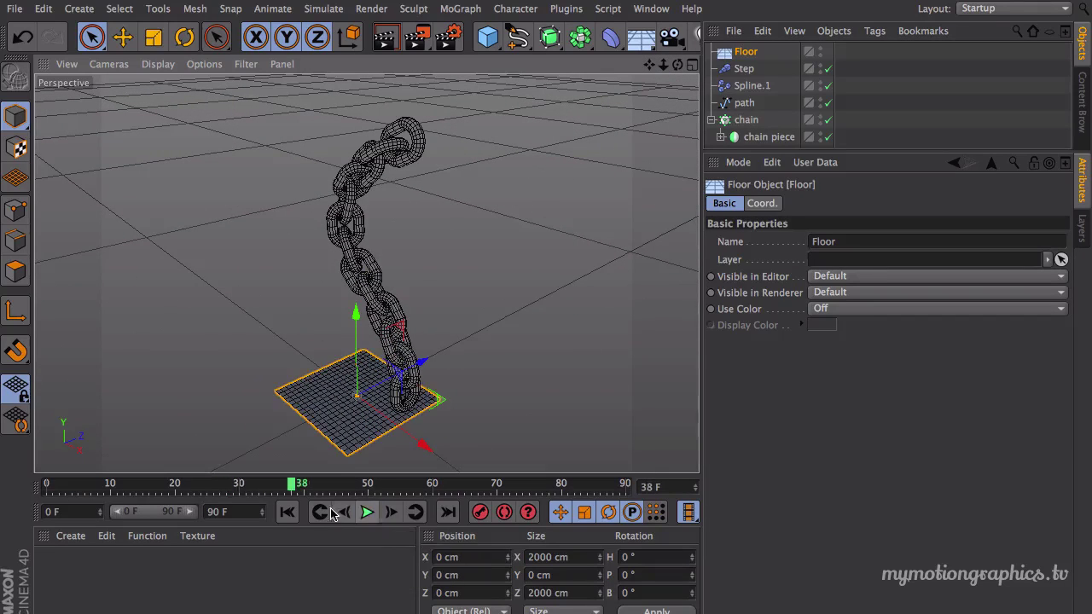
click(287, 512)
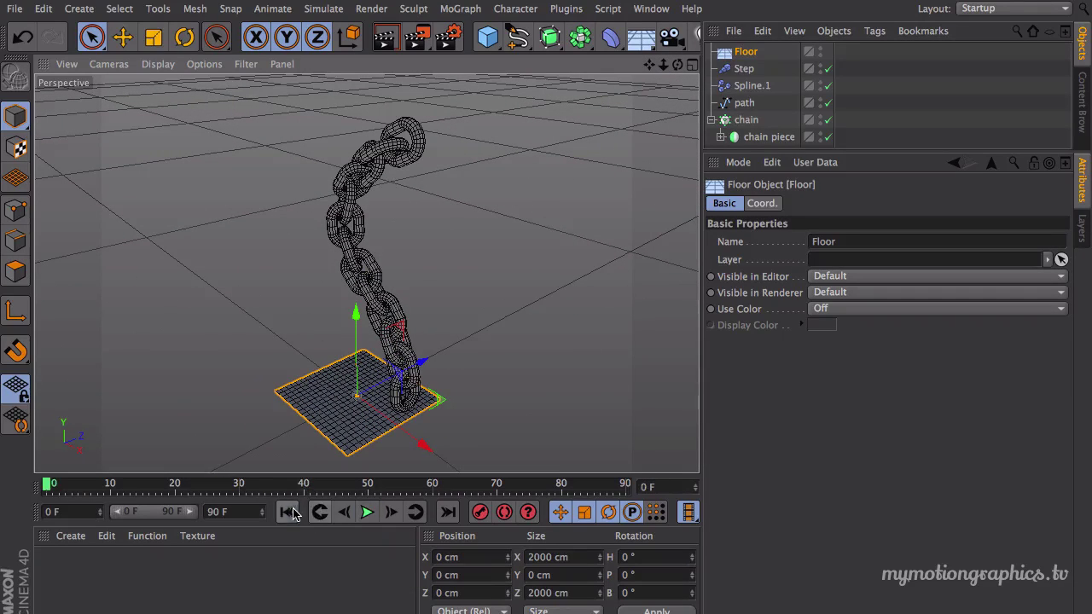
Add a Rigid Body simulation tag to the chain cloner.
click(747, 119)
click(876, 31)
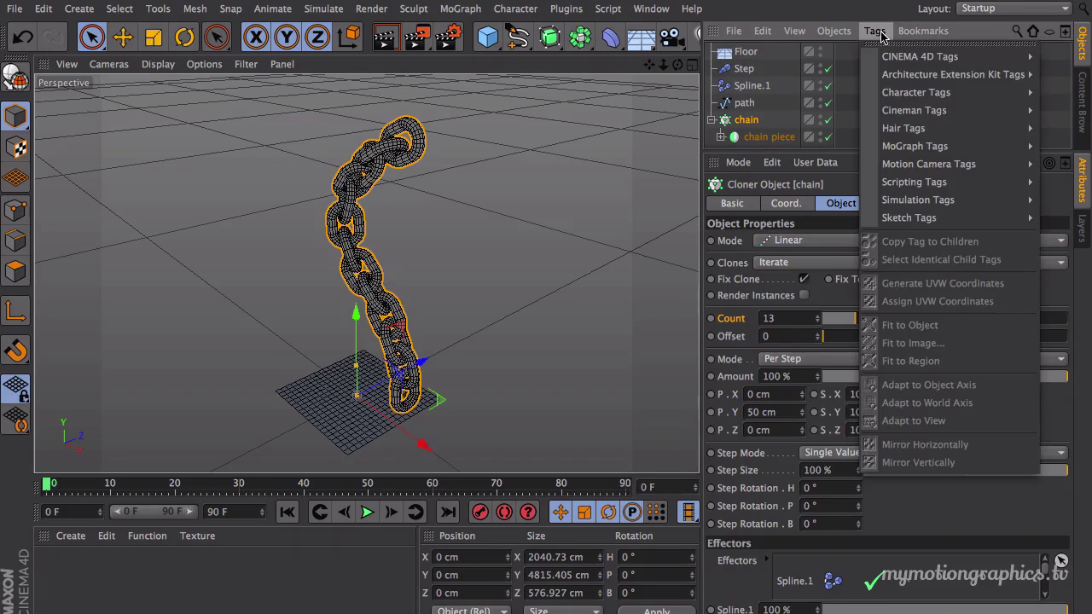
mouse_move(907, 207)
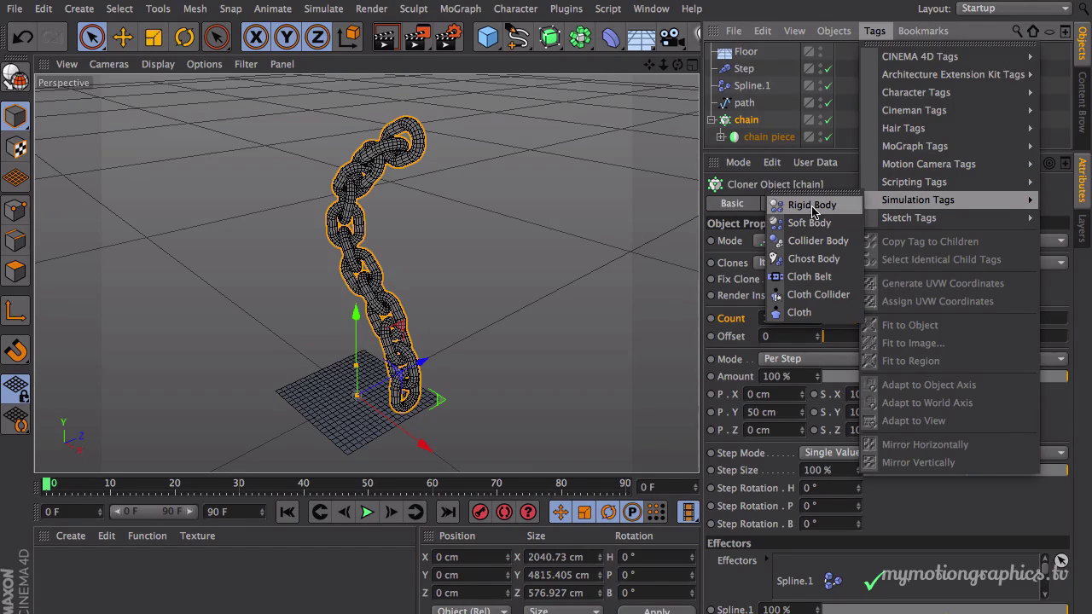
click(727, 125)
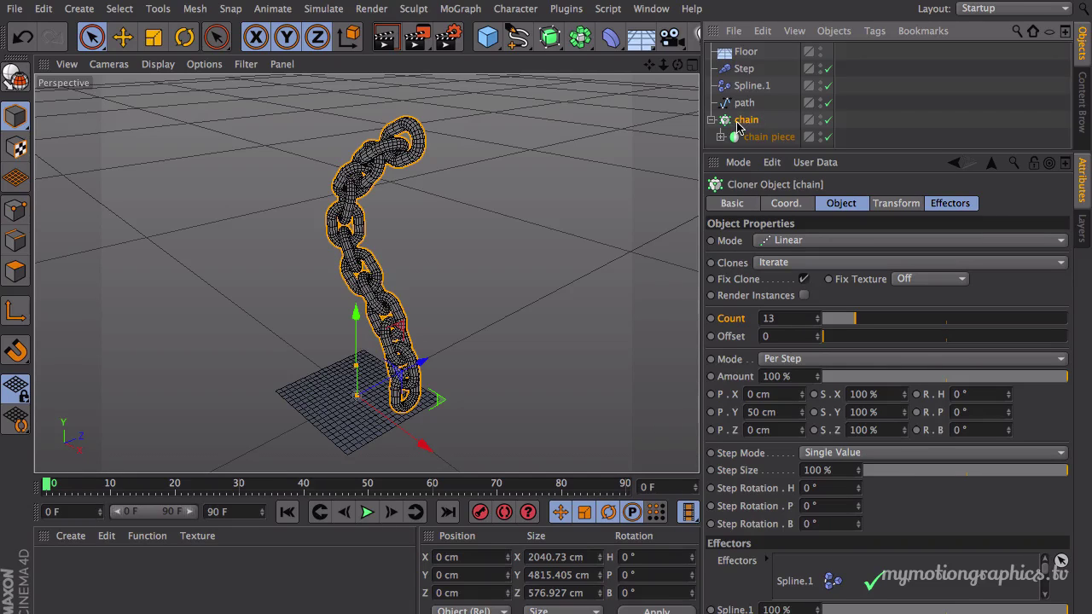
click(874, 32)
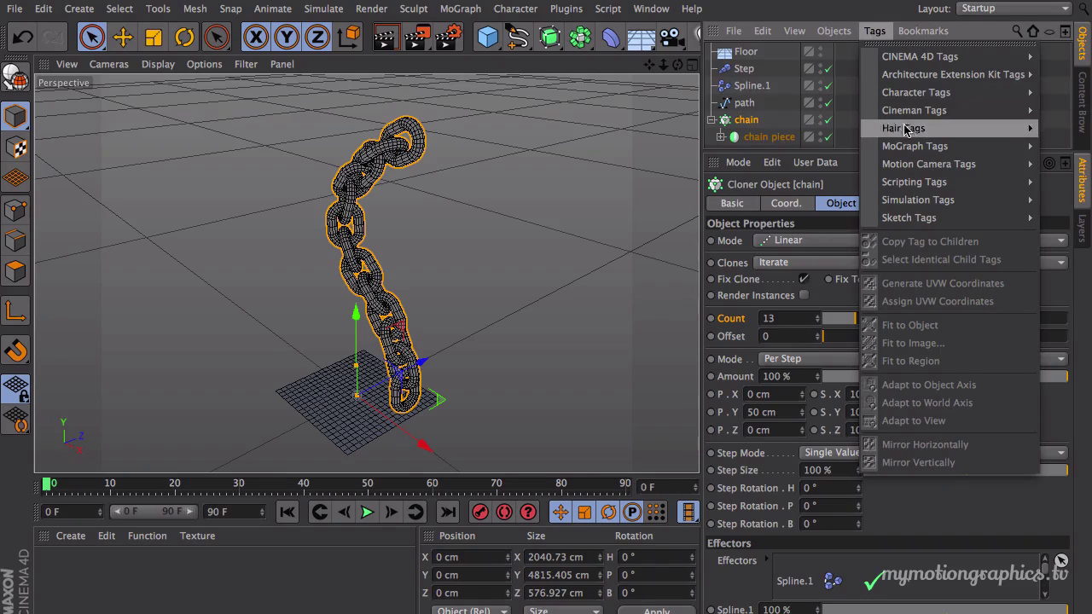
mouse_move(911, 201)
click(831, 205)
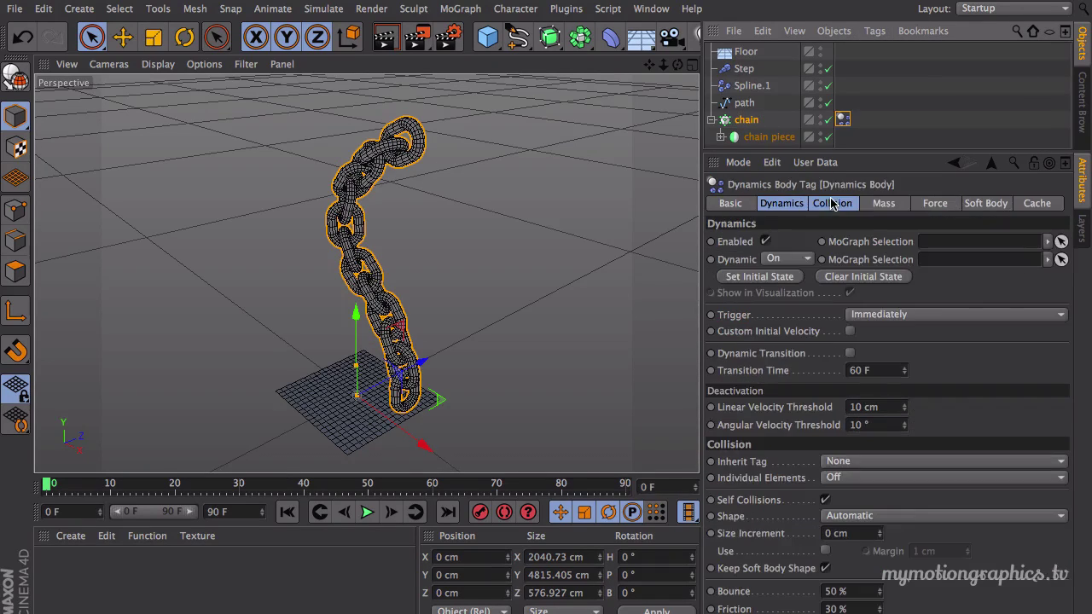
Play the rigid body simulation twice, the second time from a low front view, returning to frame 0 after each playback.
click(368, 512)
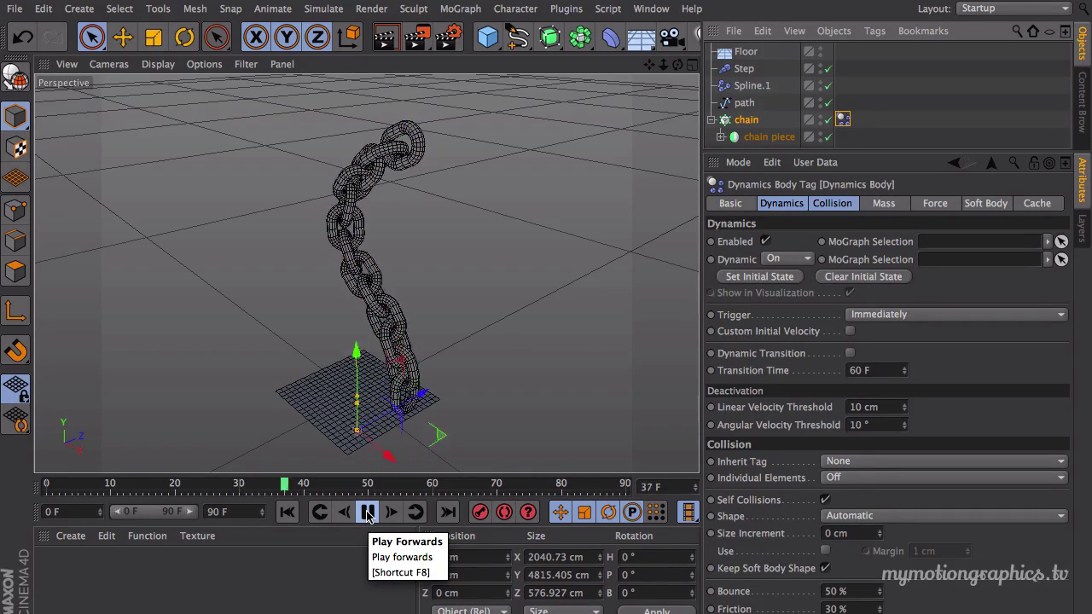
click(368, 512)
click(286, 511)
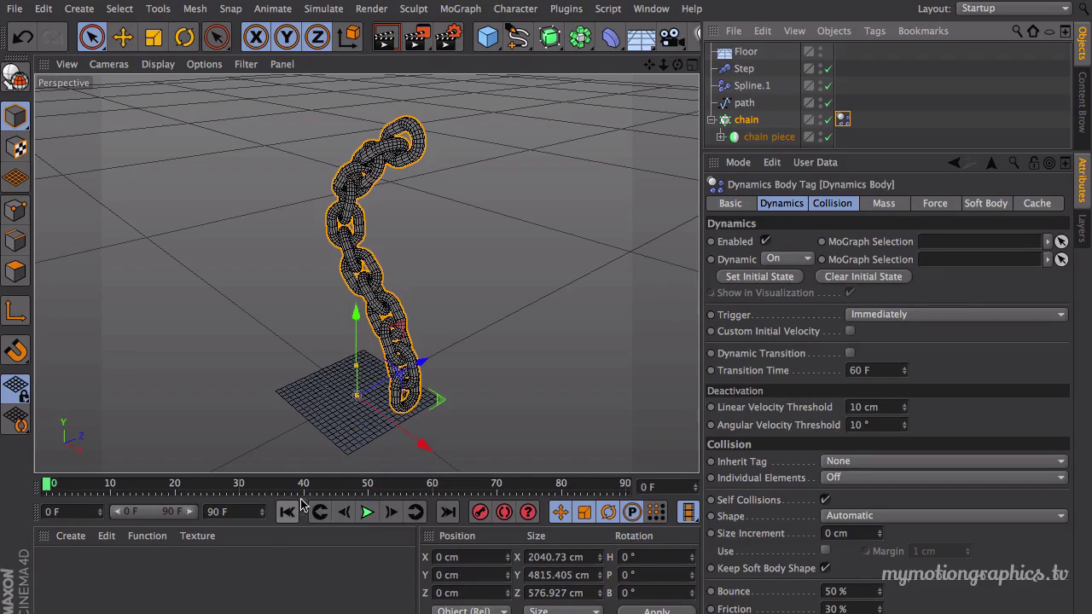
alt+drag(570, 271, 624, 132)
click(363, 512)
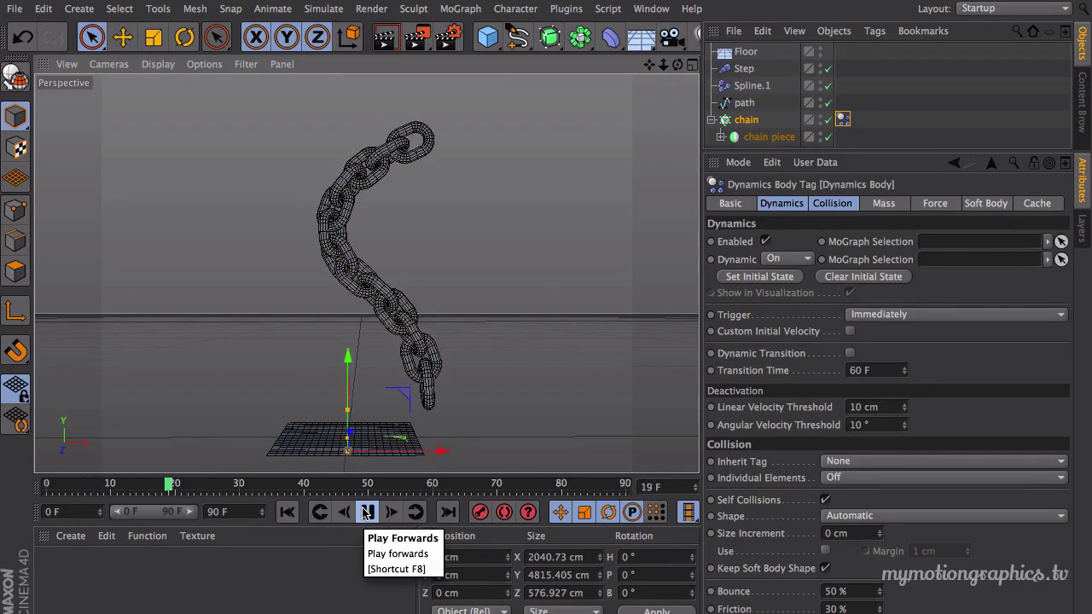
click(365, 512)
click(287, 512)
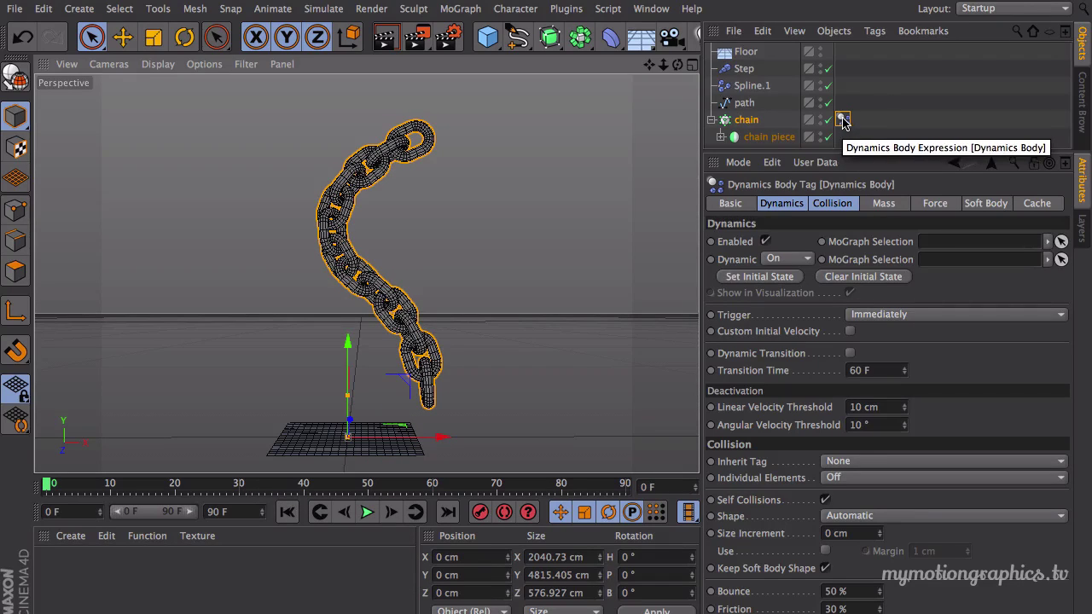
Set Individual Elements to Top Level in the chain's rigid body collision settings.
click(832, 207)
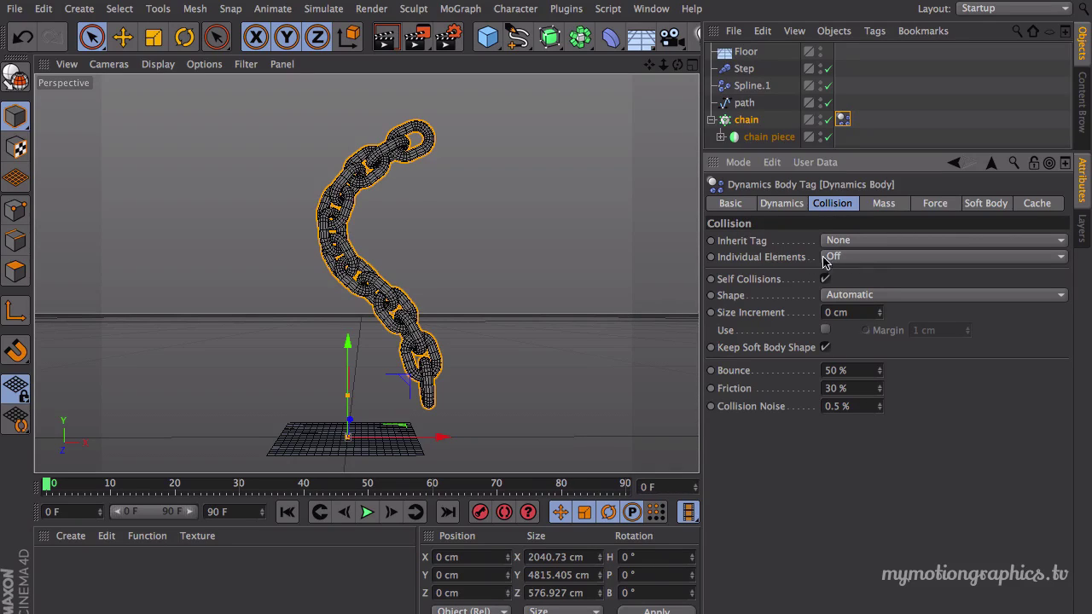
click(875, 257)
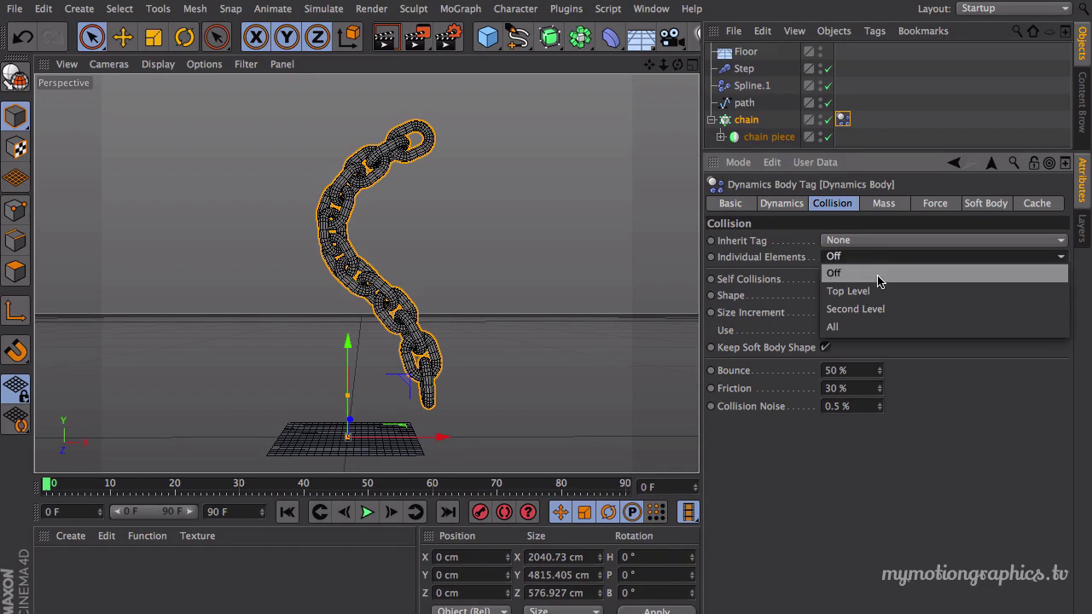
click(882, 290)
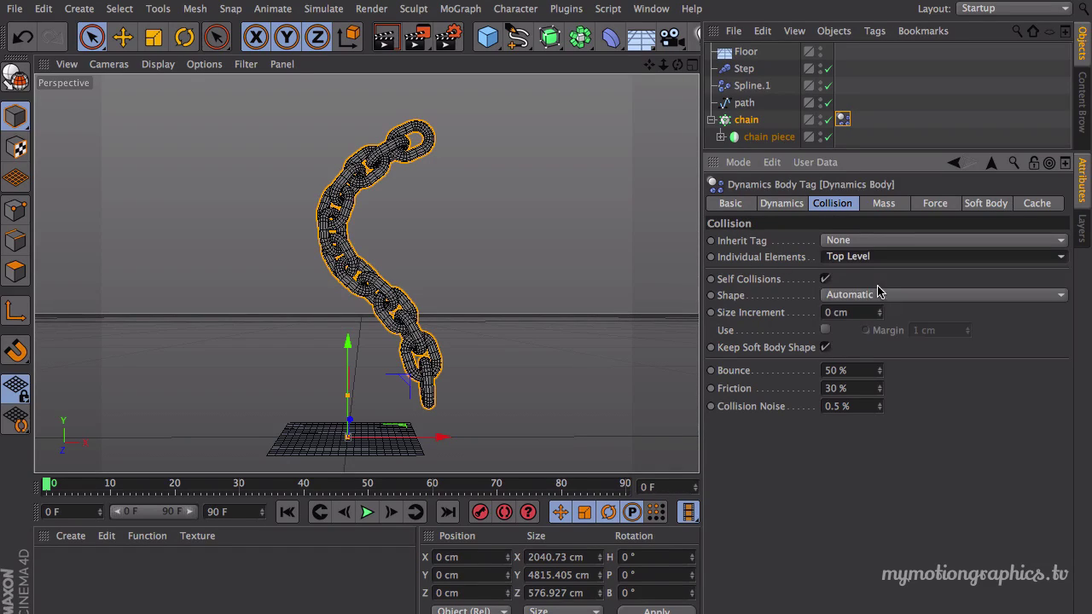
Play the simulation to check how the individual links behave, and return to frame 0.
click(367, 512)
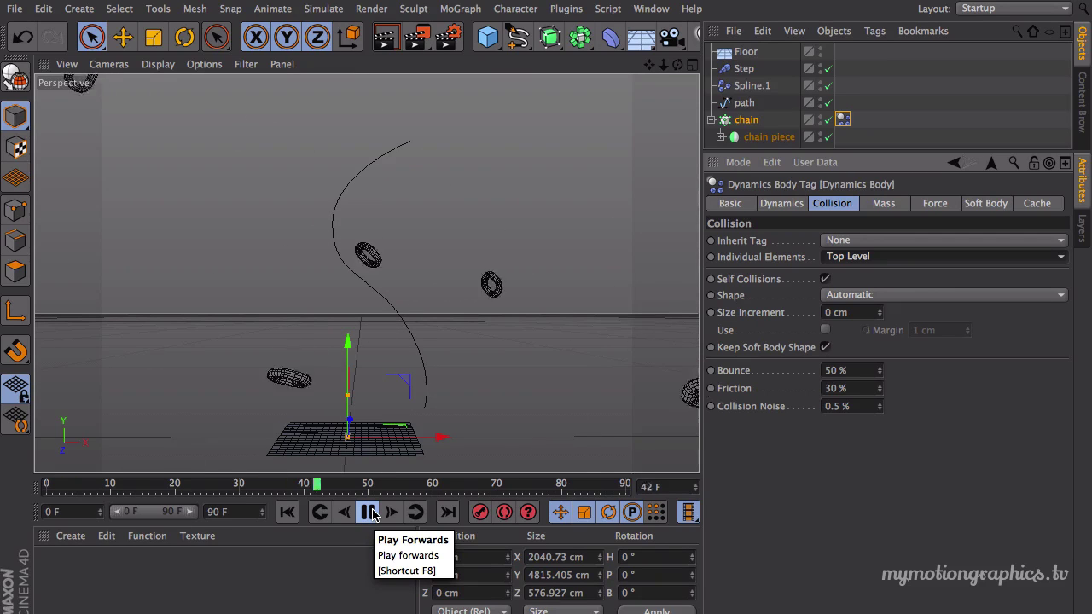
click(372, 511)
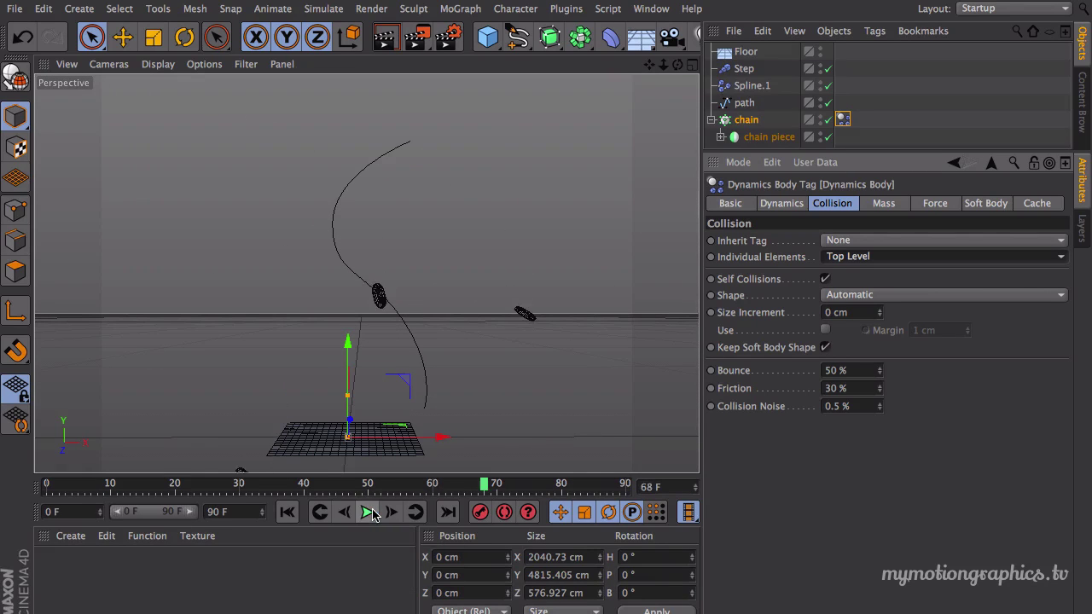
click(298, 515)
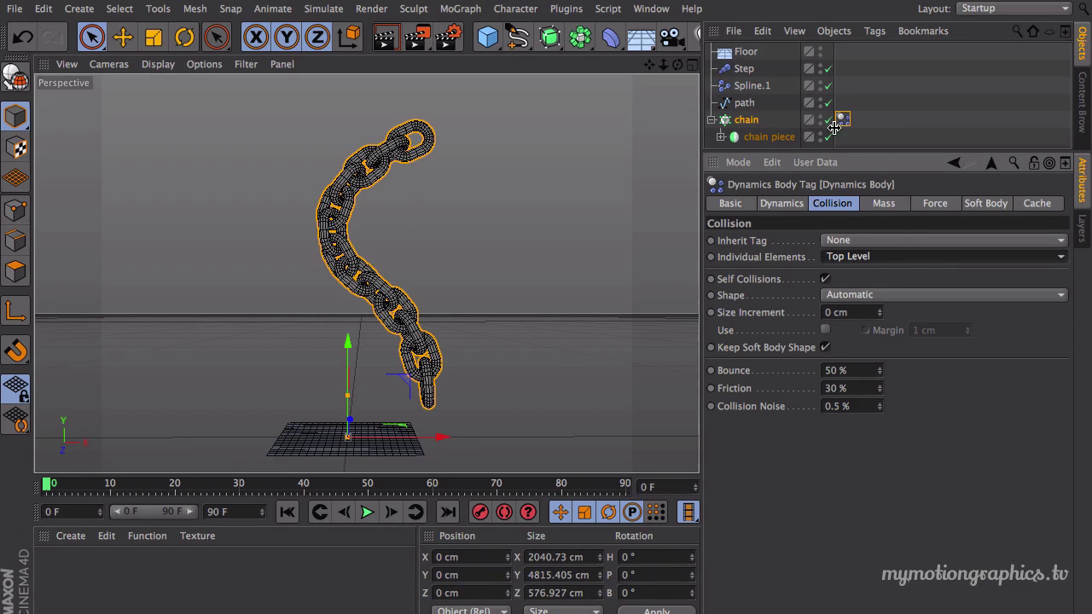
Set the collision shape of the chain's rigid body tag to Moving Mesh, then test the simulation and return to frame 0.
click(747, 124)
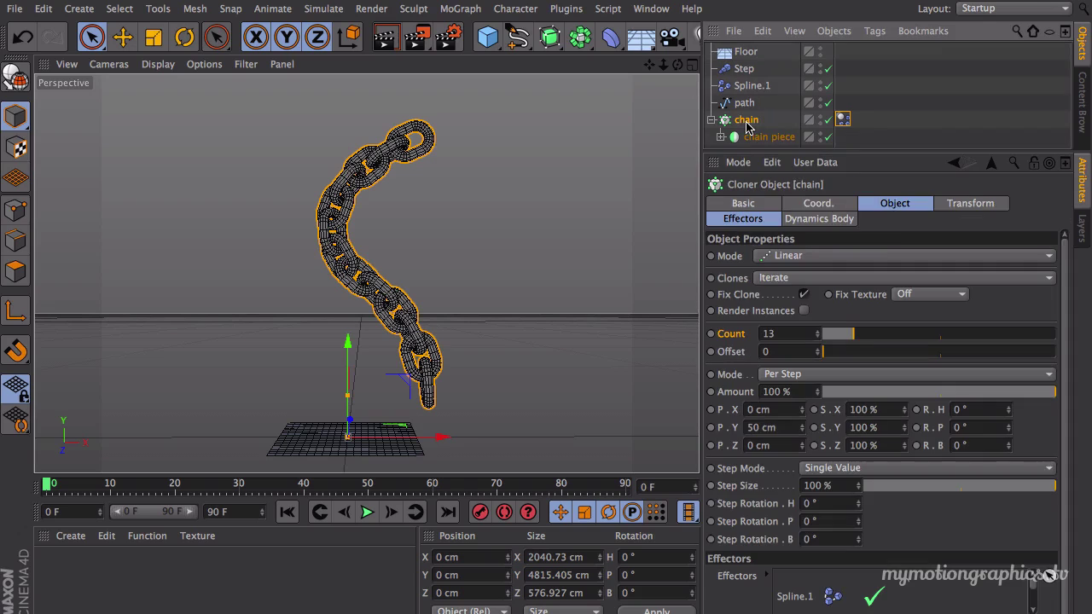
click(843, 119)
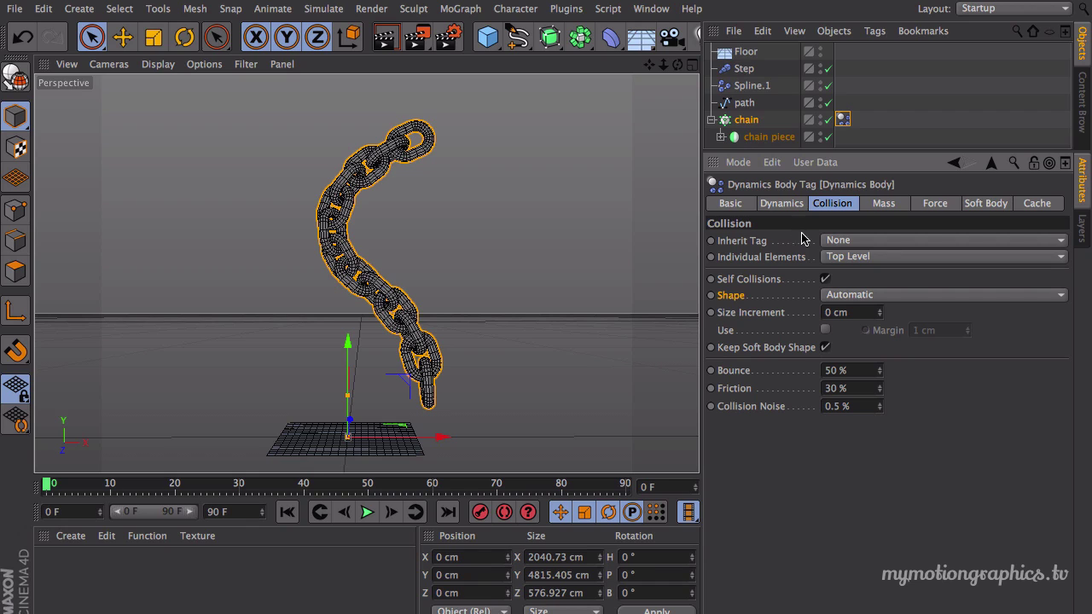
click(877, 295)
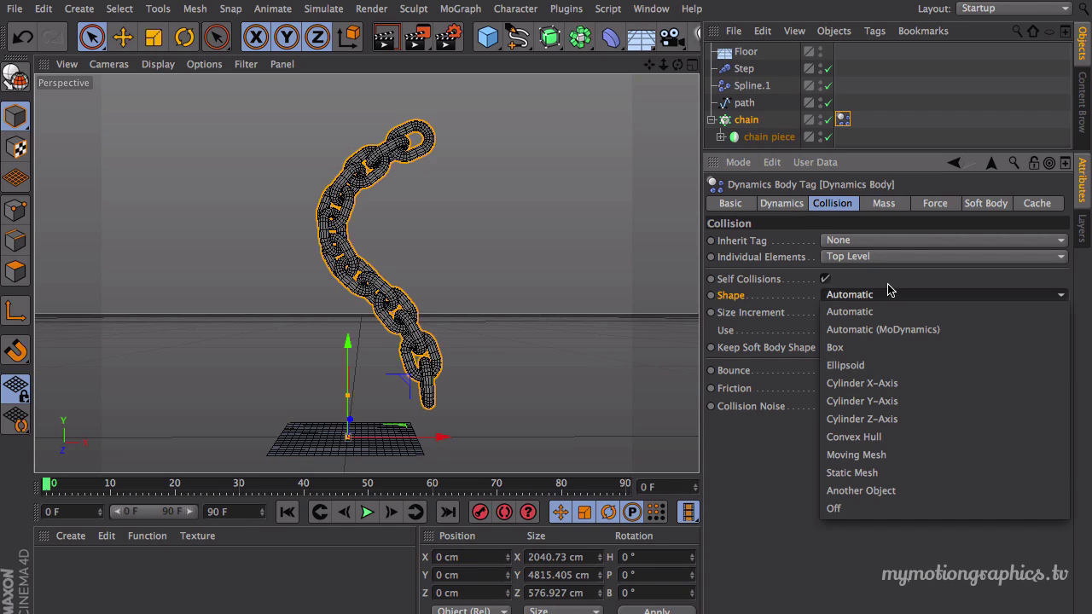
click(918, 458)
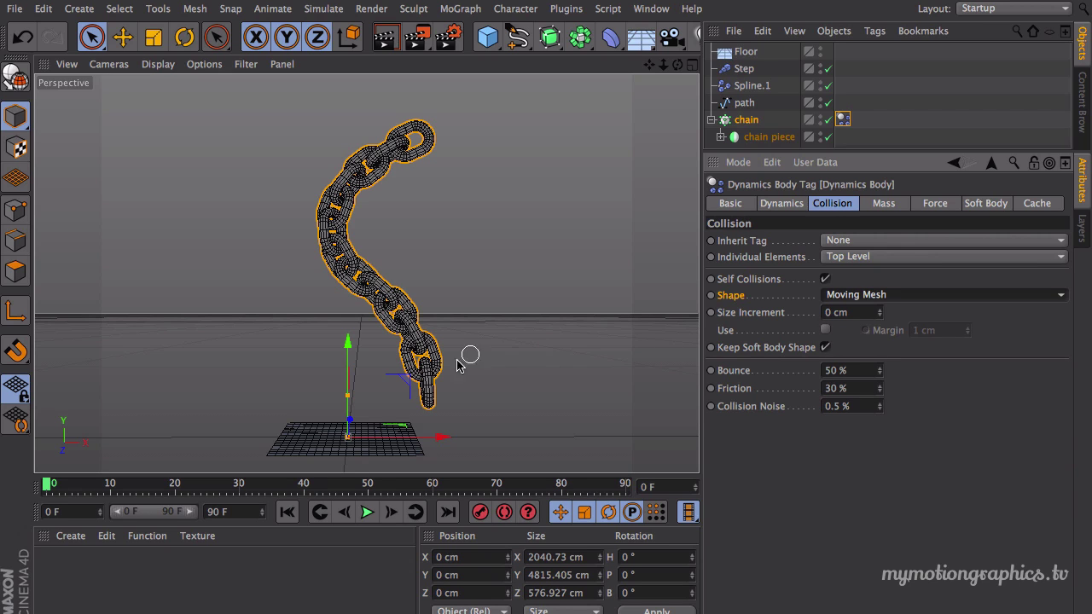
click(367, 512)
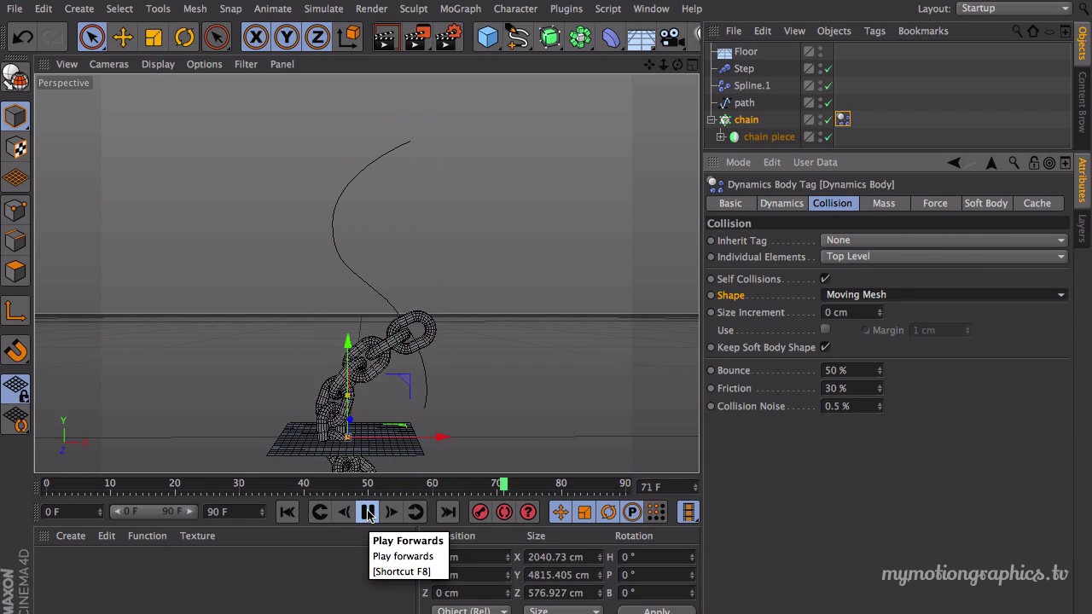
click(288, 512)
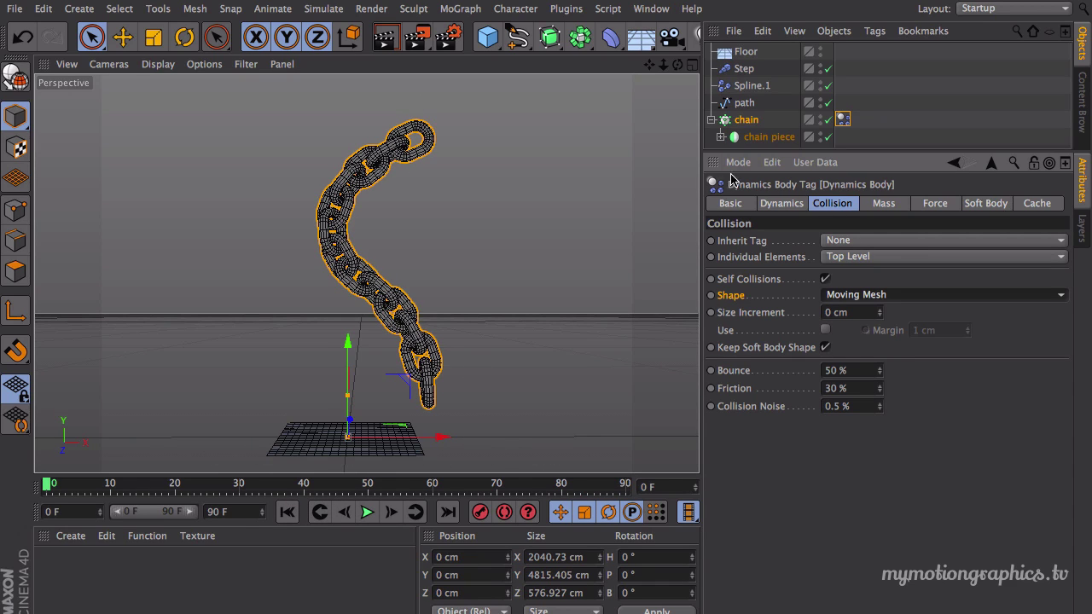
Add a Collider Body simulation tag to the Floor object.
click(745, 52)
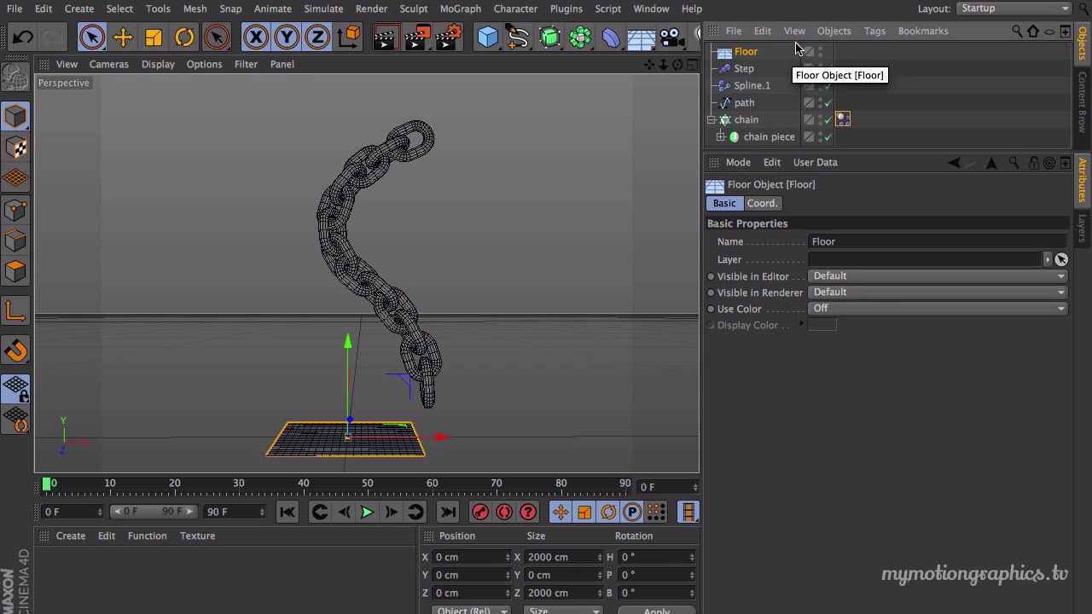
click(876, 31)
mouse_move(923, 189)
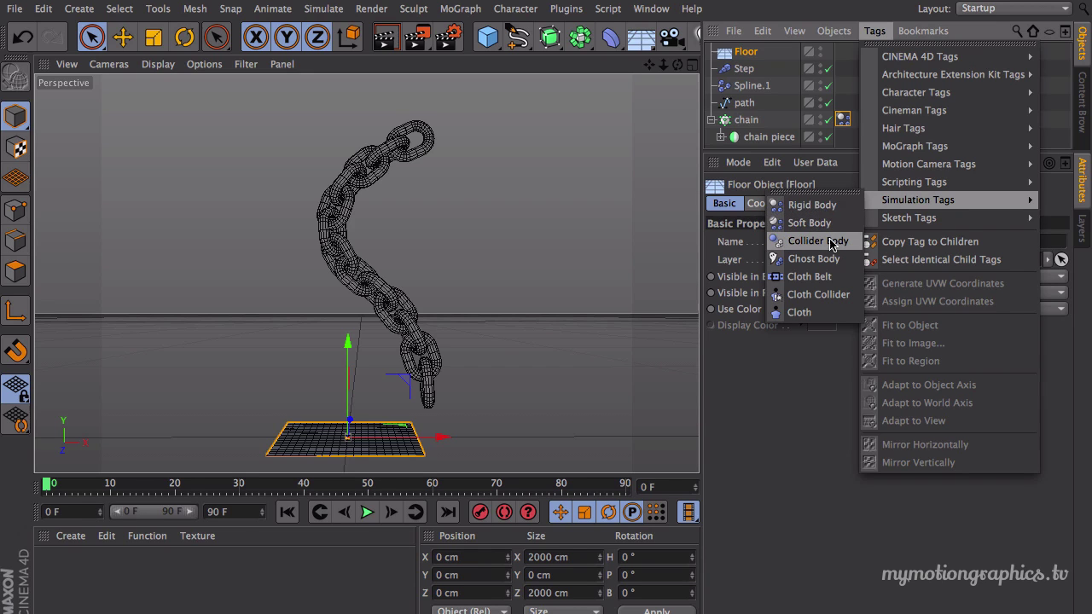
click(817, 241)
click(746, 51)
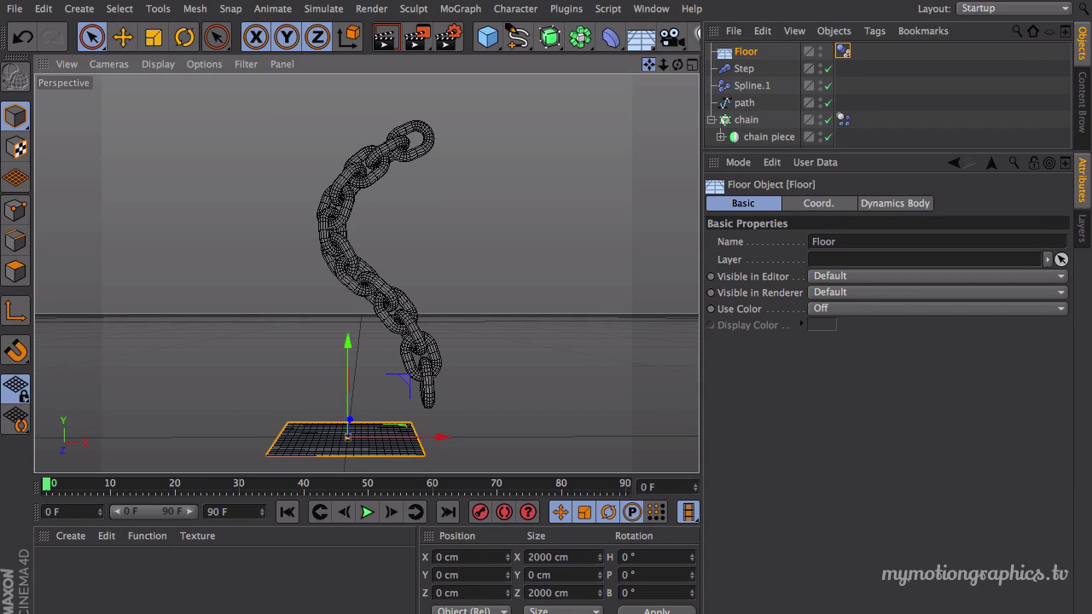
Play the simulation from a closer, angled view to examine the chain falling onto the floor, and stop it.
mouse_move(650, 67)
mouse_down()
mouse_move(676, 64)
mouse_move(663, 65)
mouse_up()
click(366, 512)
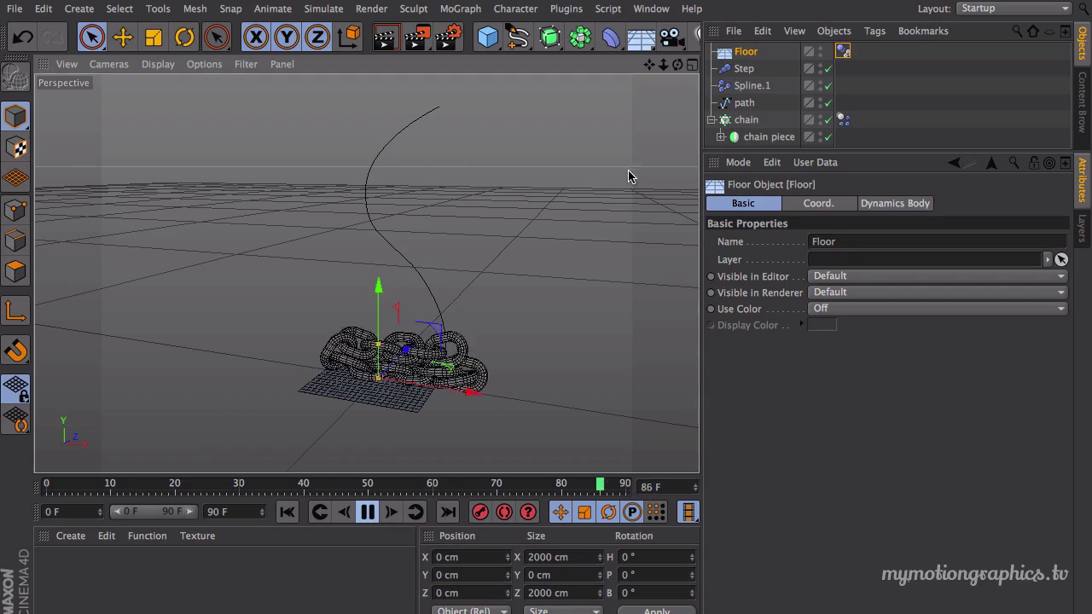
scroll(589, 198, up, 3)
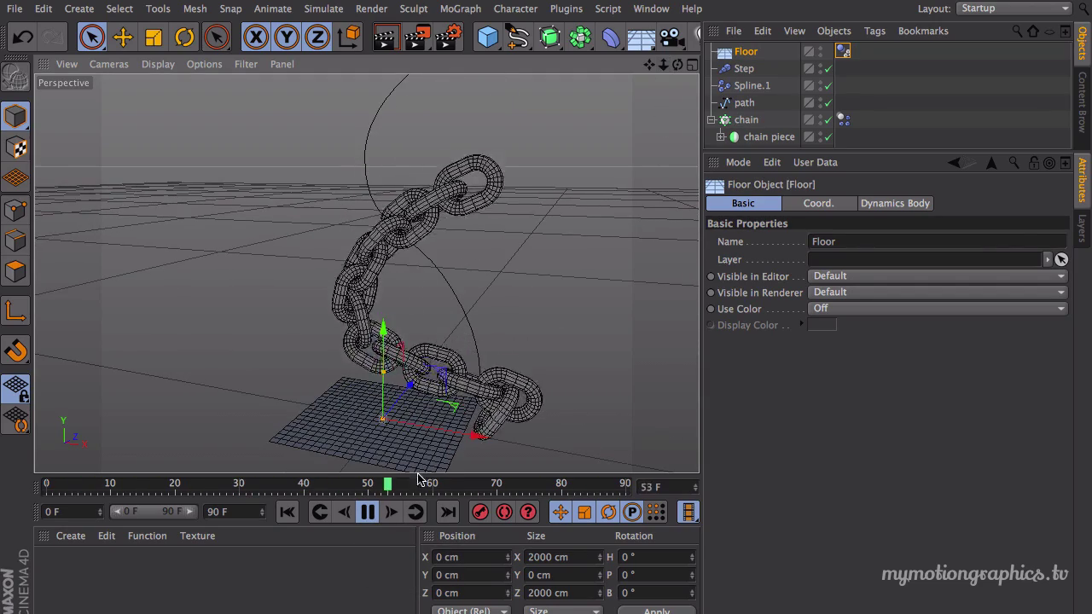
click(367, 512)
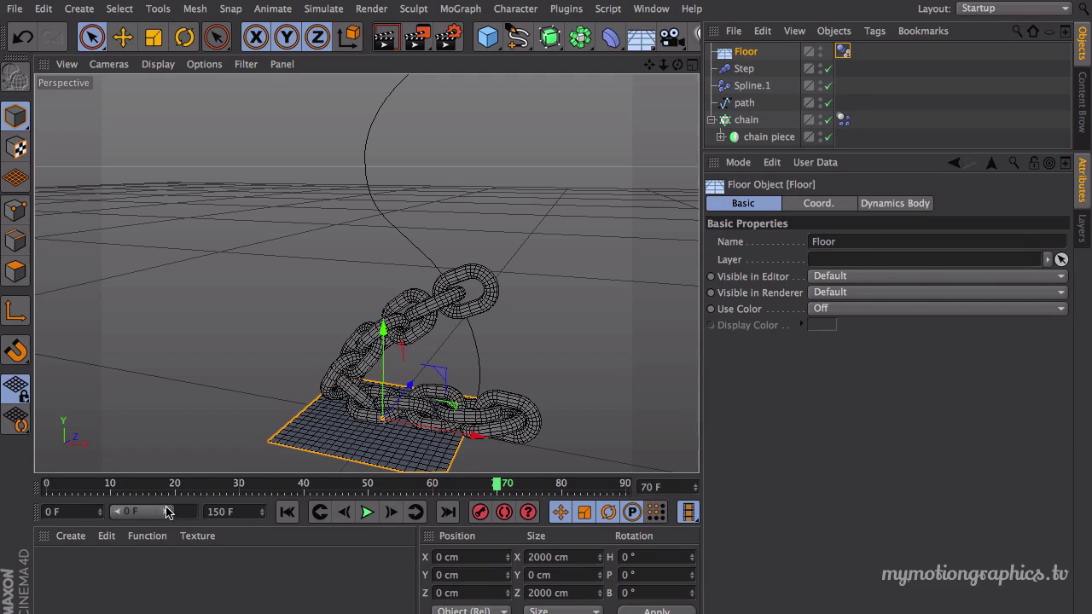
Extend the timeline and its preview range to 150 frames and replay the simulation from frame 0.
drag(167, 511, 192, 512)
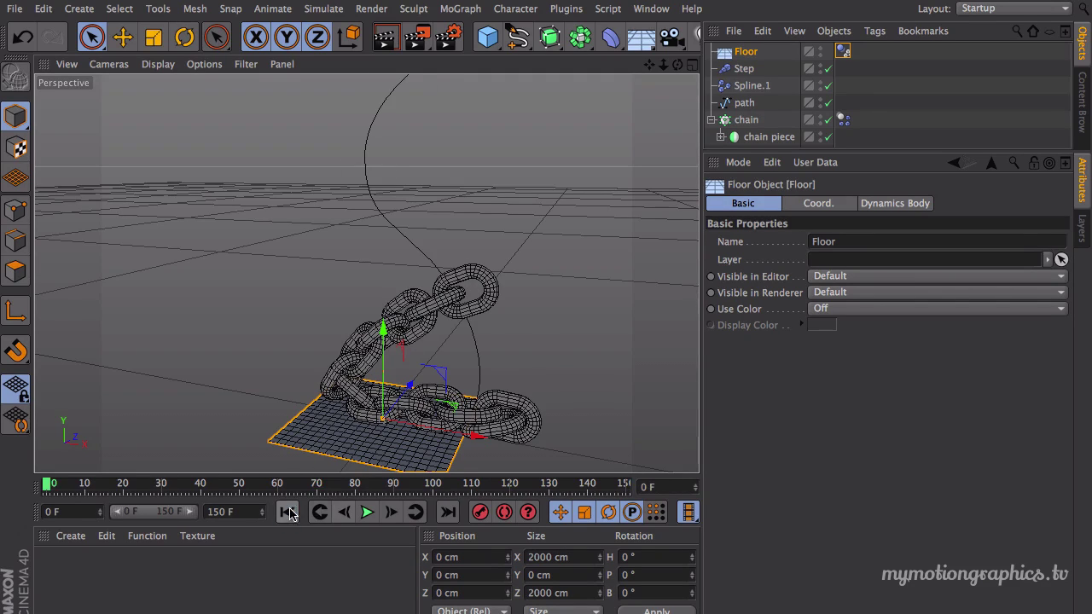
click(287, 512)
click(367, 512)
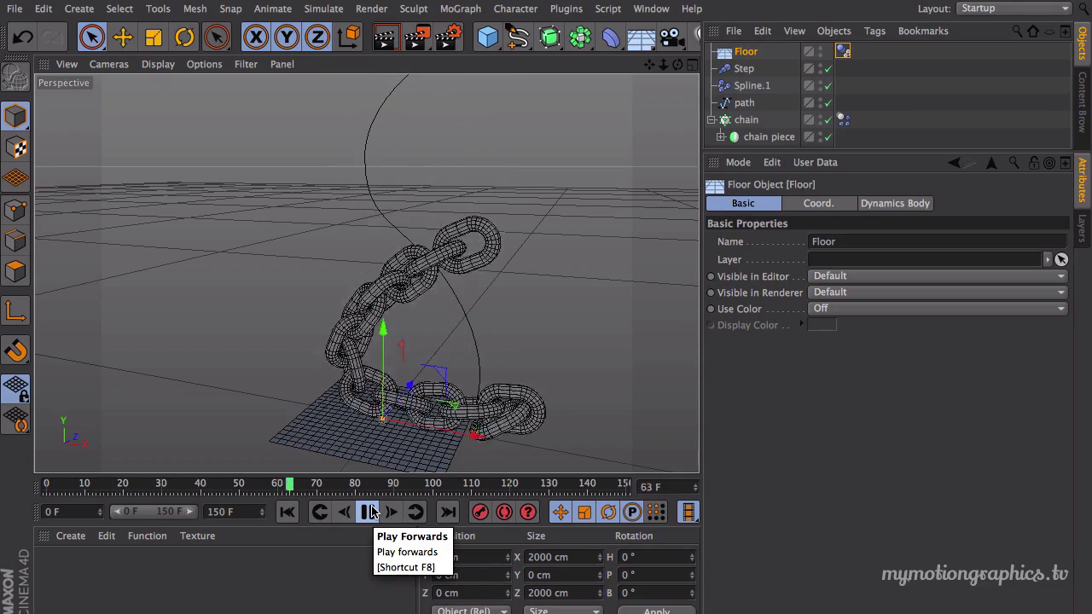
Stop the simulation playback and return the timeline to frame 0.
click(367, 512)
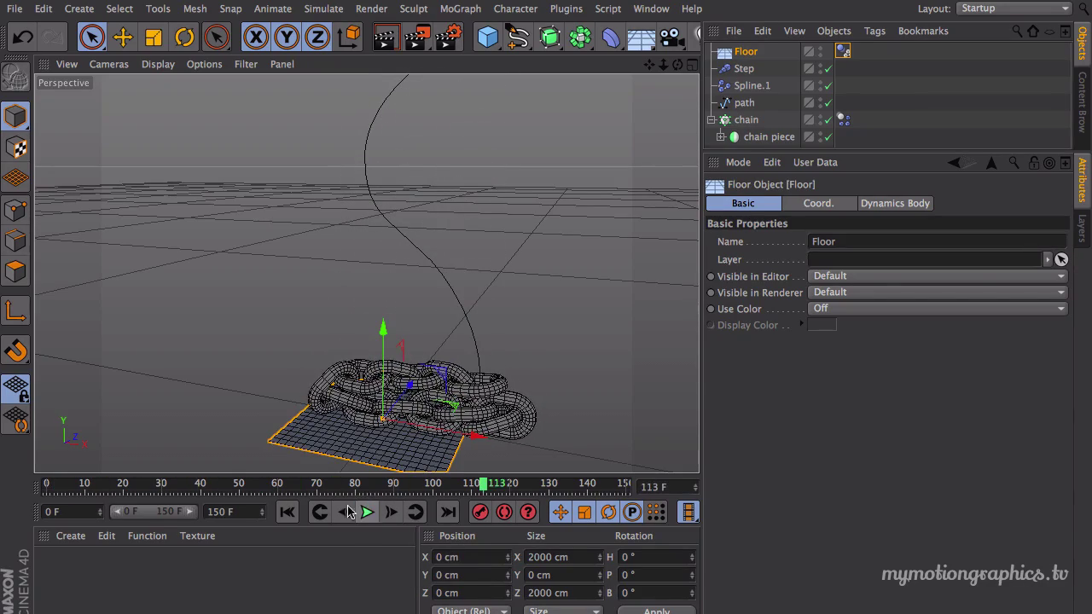
click(286, 512)
drag(648, 66, 366, 274)
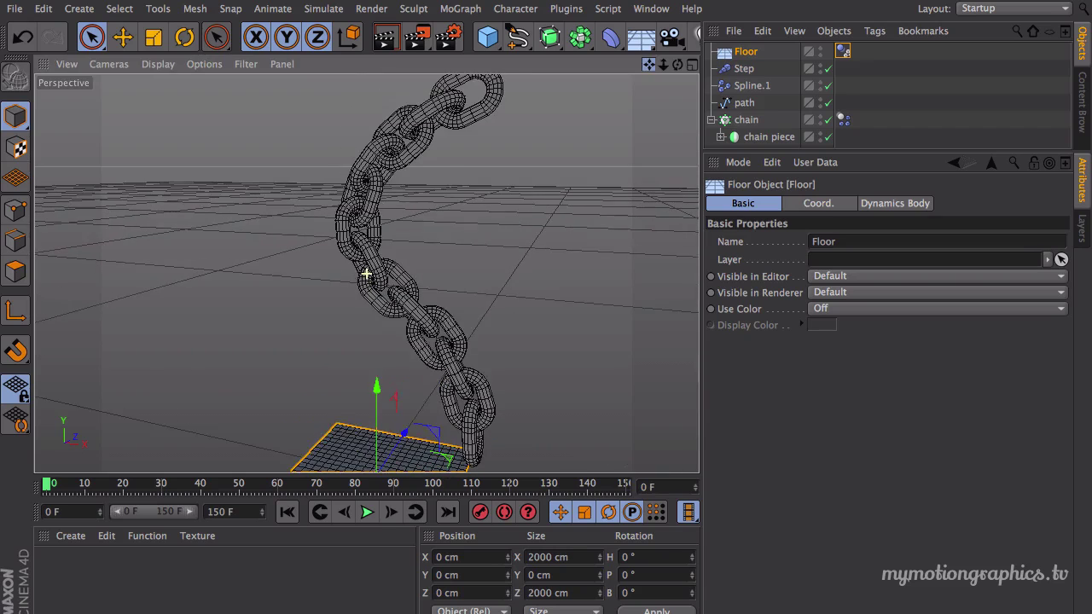
drag(666, 66, 376, 282)
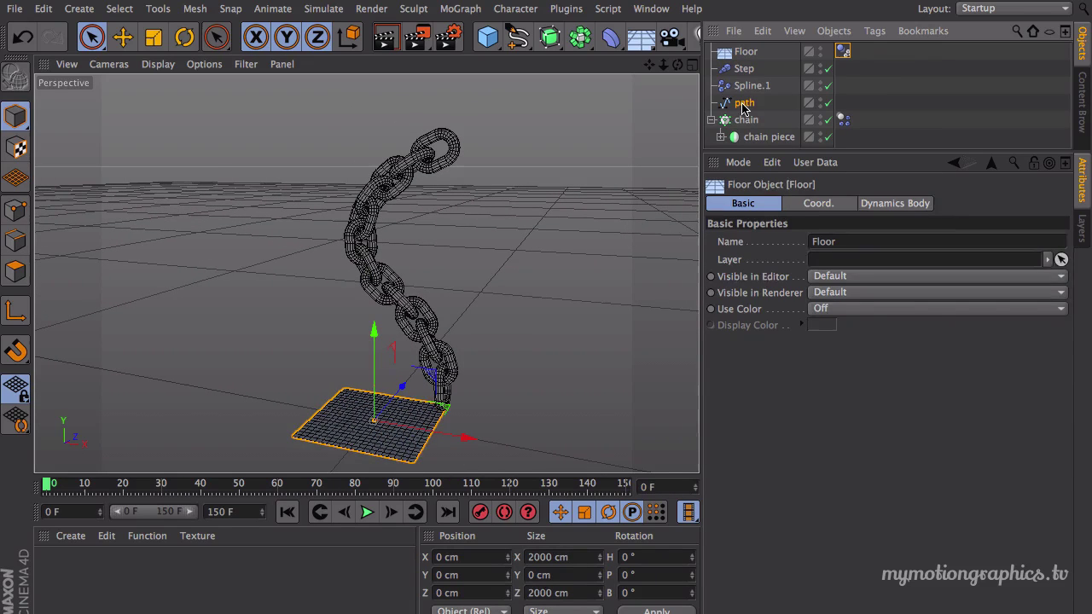
click(743, 104)
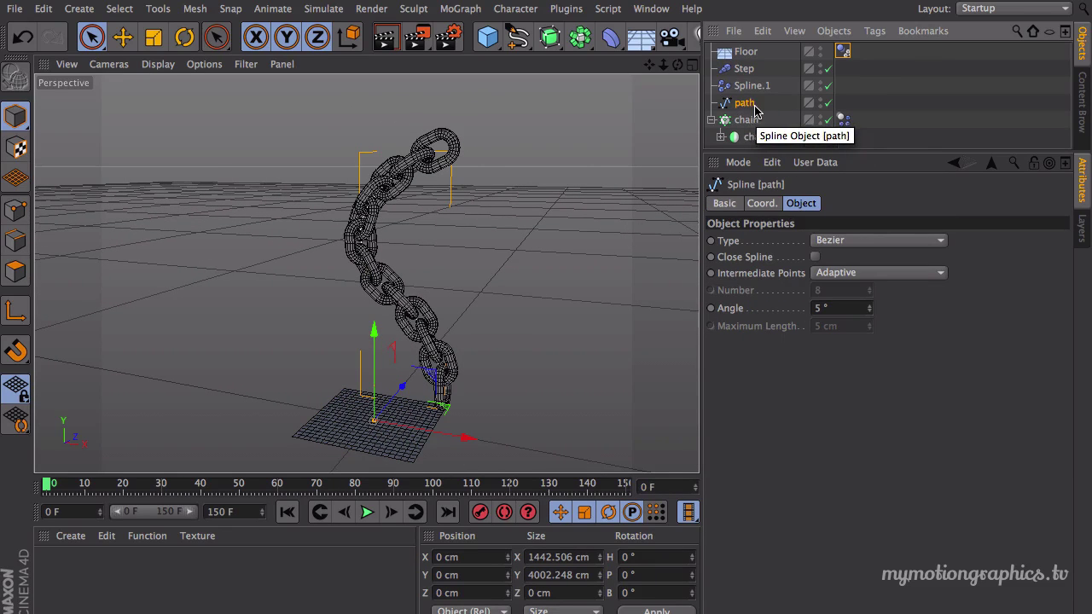
click(723, 123)
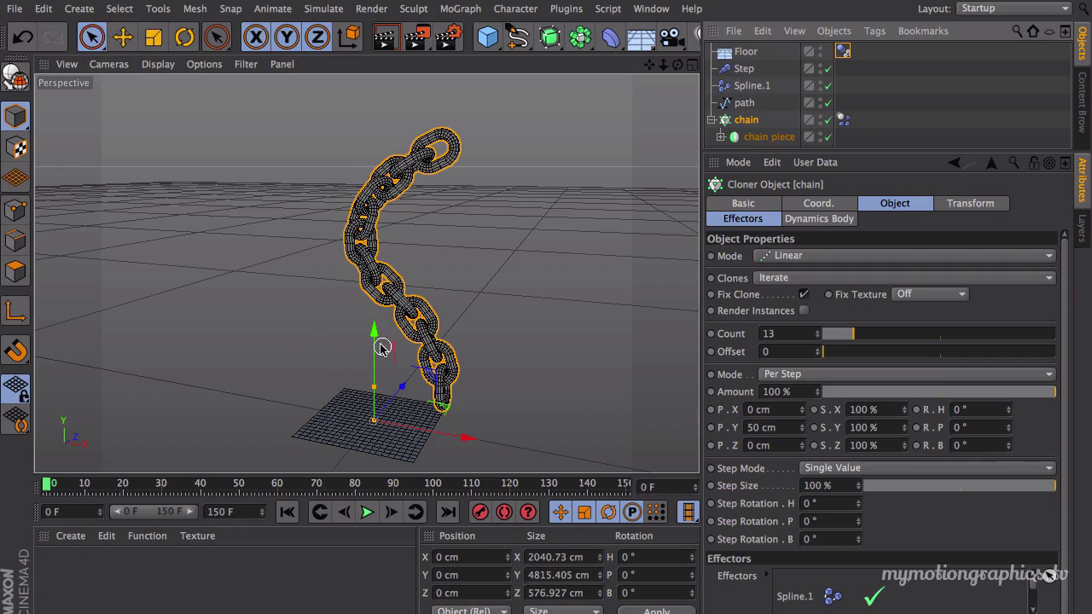
drag(376, 346, 399, 208)
key(super+z)
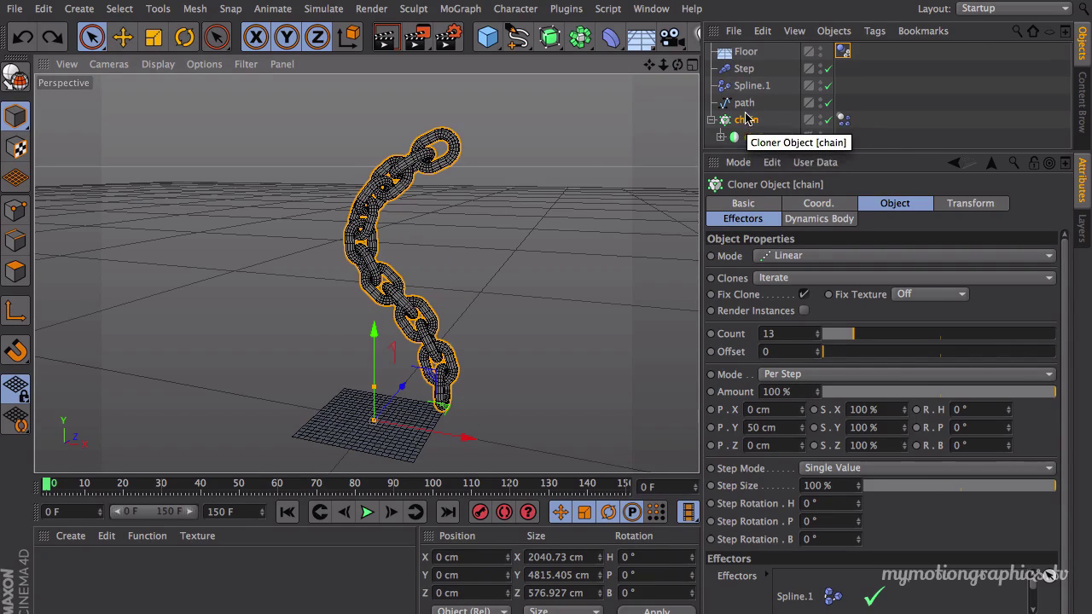
Raise the path spline vertically above the floor to a Y position of about 1442 cm.
click(726, 103)
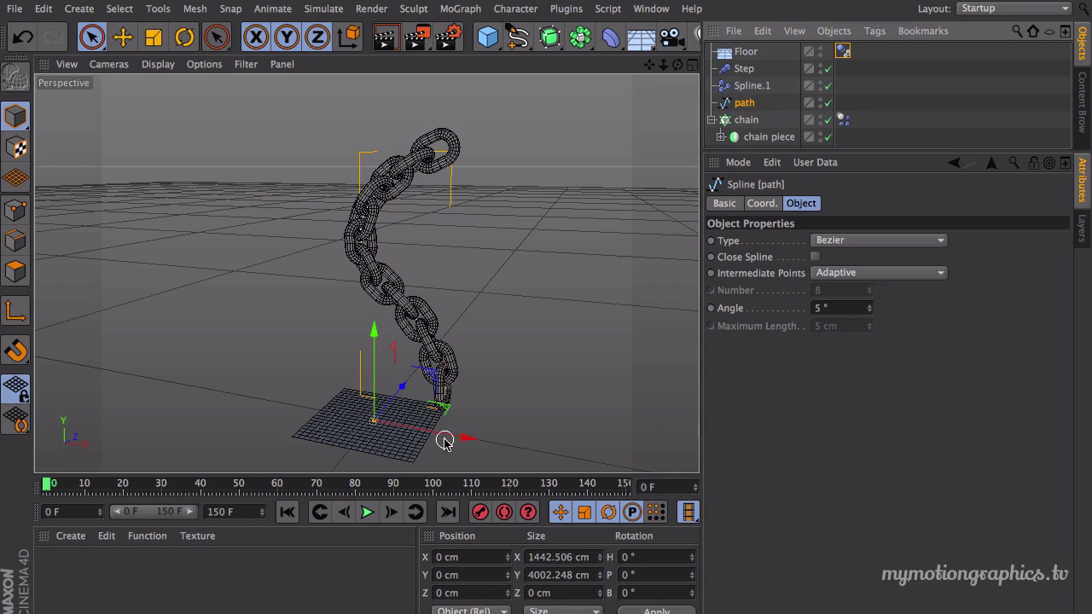
drag(377, 372, 384, 282)
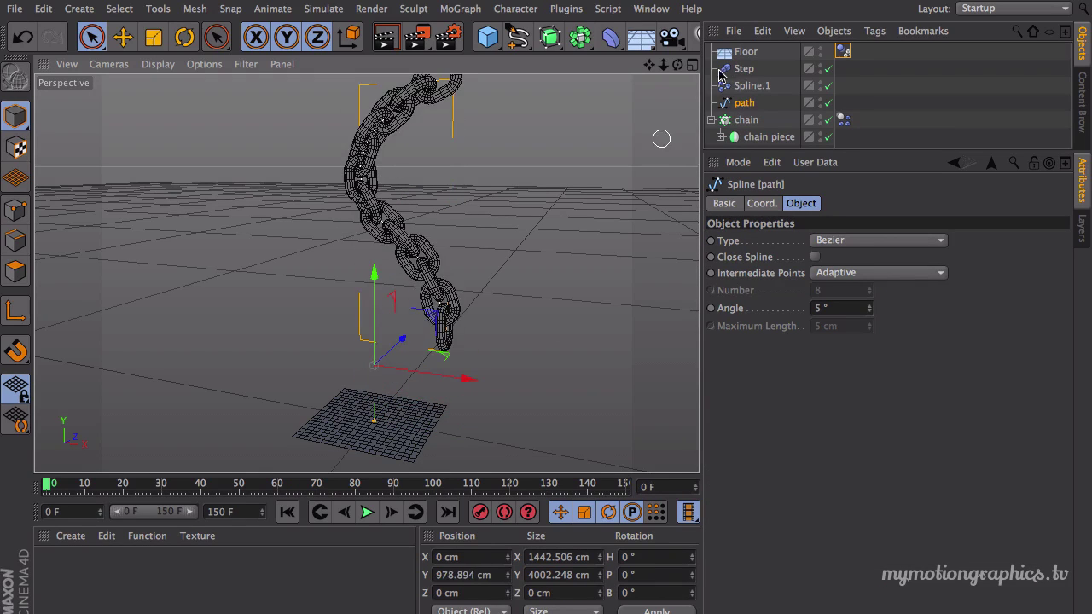
drag(651, 65, 651, 94)
drag(377, 321, 377, 292)
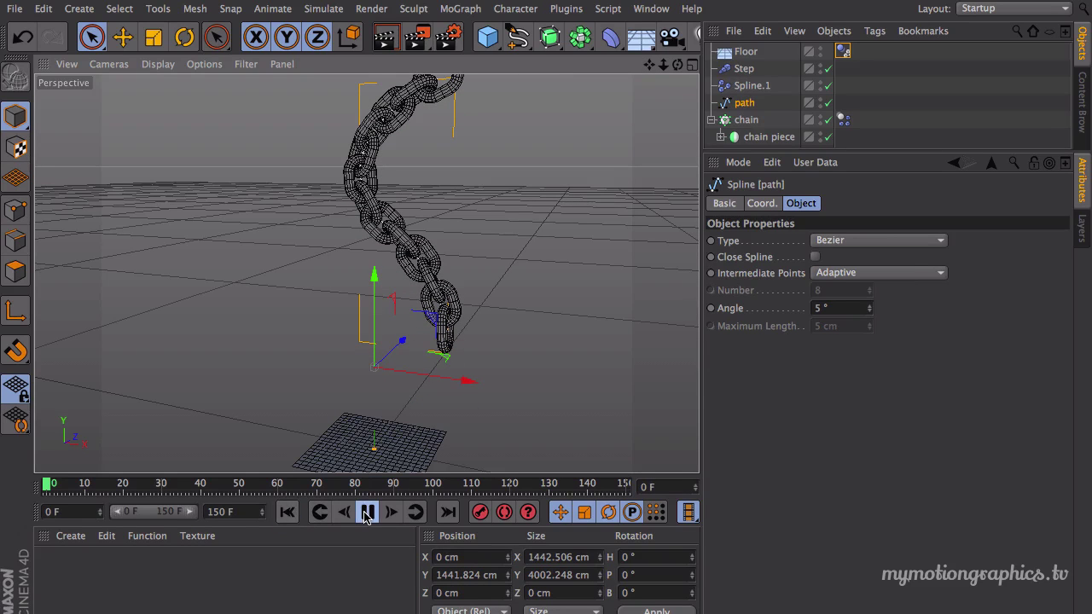
Play the simulation briefly with the raised path, stop it and return to frame 0.
click(367, 512)
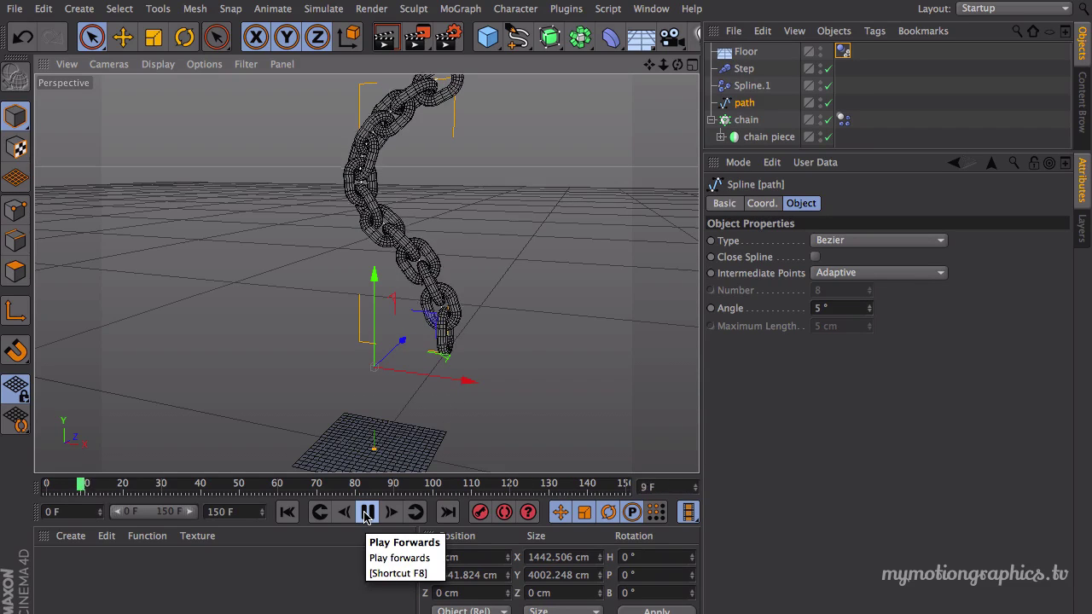
click(366, 512)
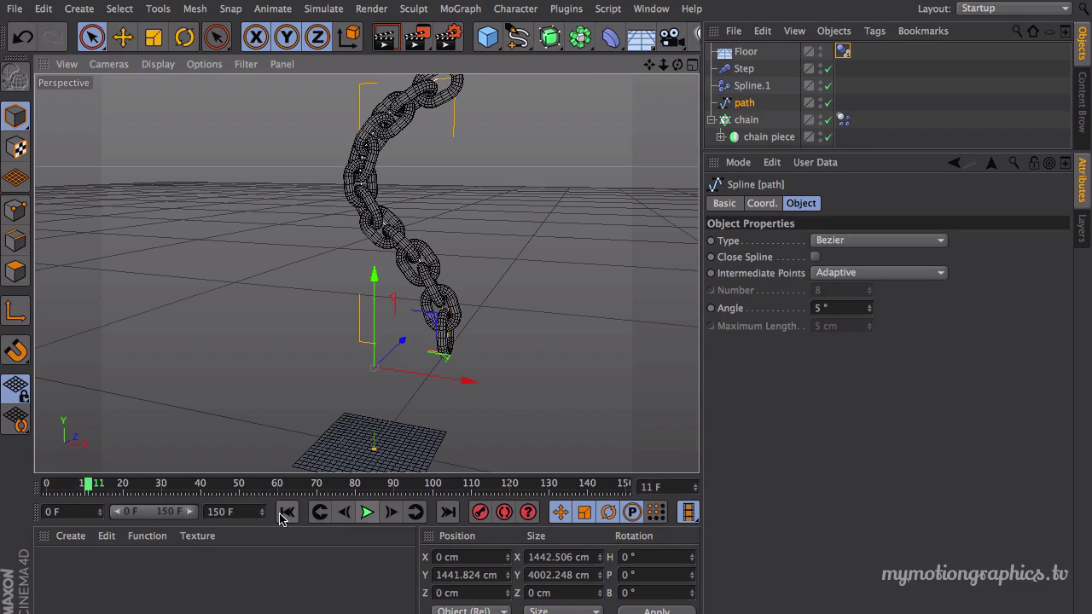
click(287, 511)
Examine the Bounce, Friction and Collision Noise settings of the chain's rigid body tag.
click(843, 121)
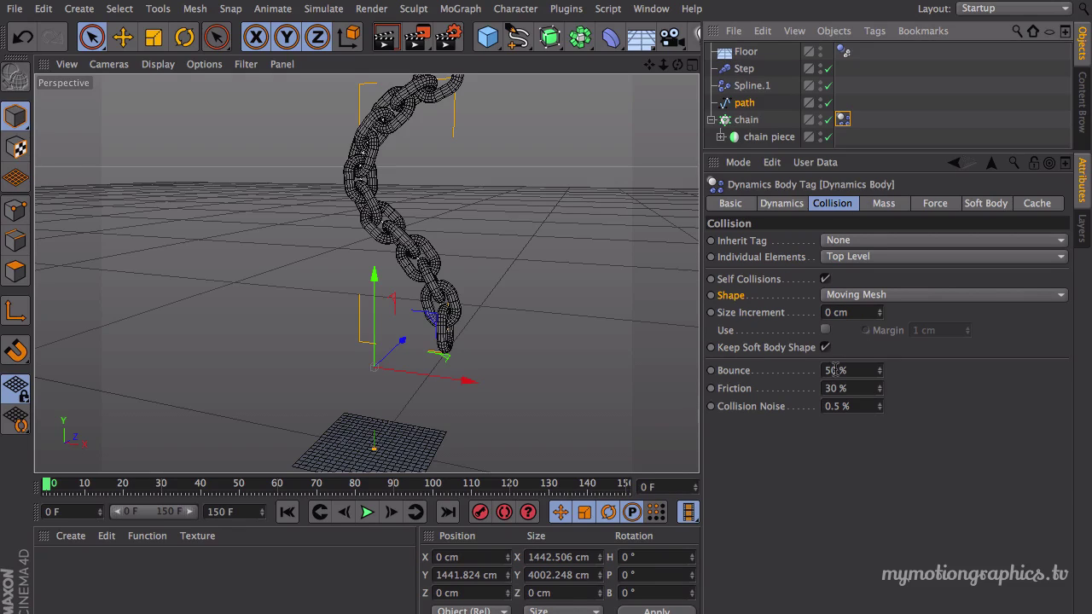
click(814, 386)
drag(853, 401, 813, 408)
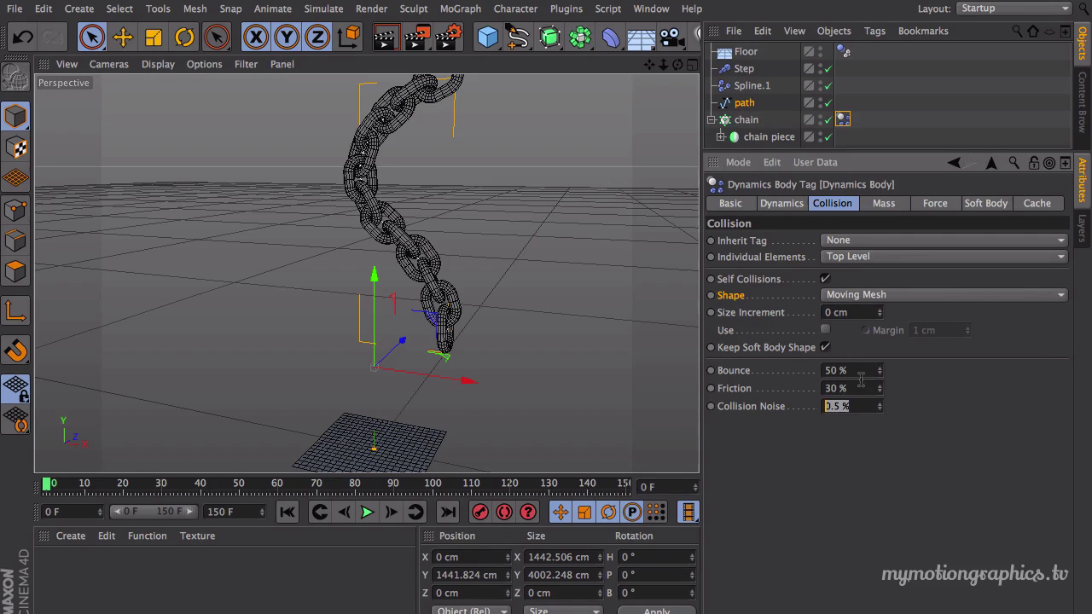
drag(851, 376, 780, 383)
drag(848, 405, 815, 390)
Add a Torus primitive to the scene and set the Live Selection radius to 34.
drag(650, 63, 650, 124)
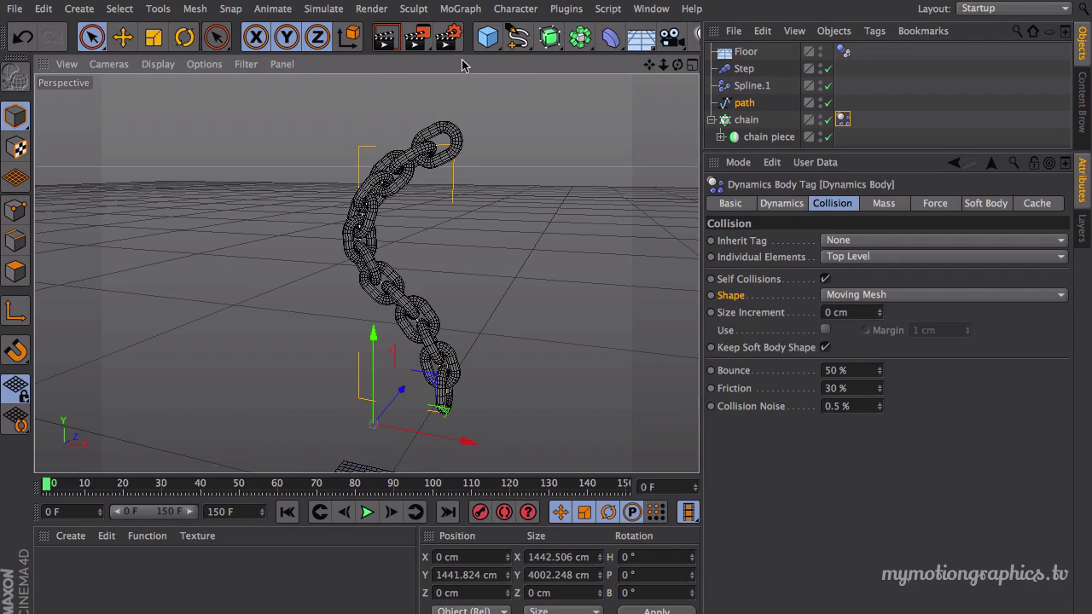
click(487, 36)
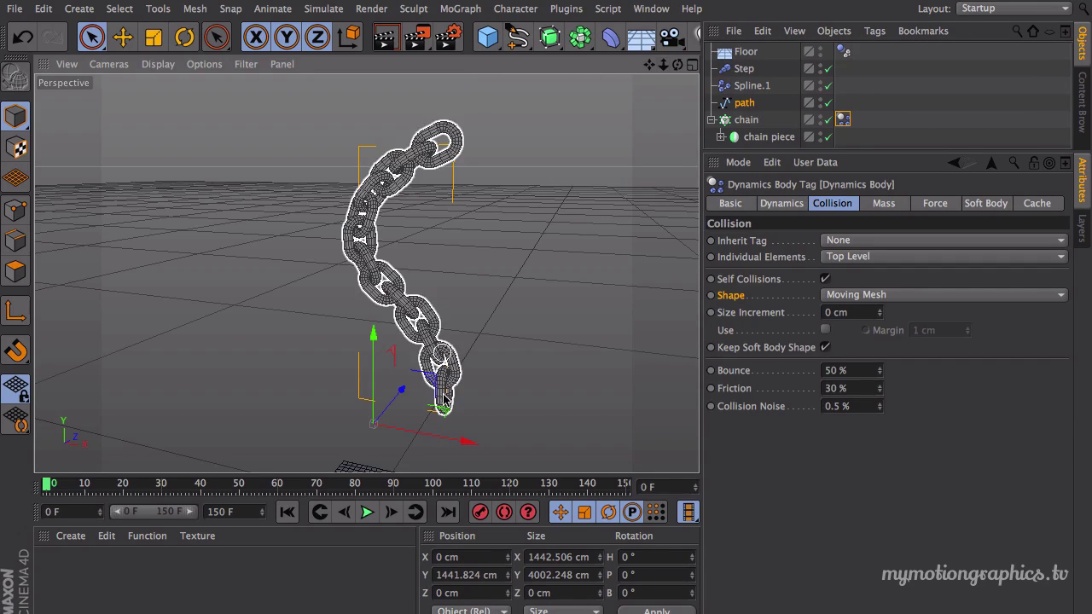
drag(493, 53, 534, 120)
middle_drag(563, 201, 641, 201)
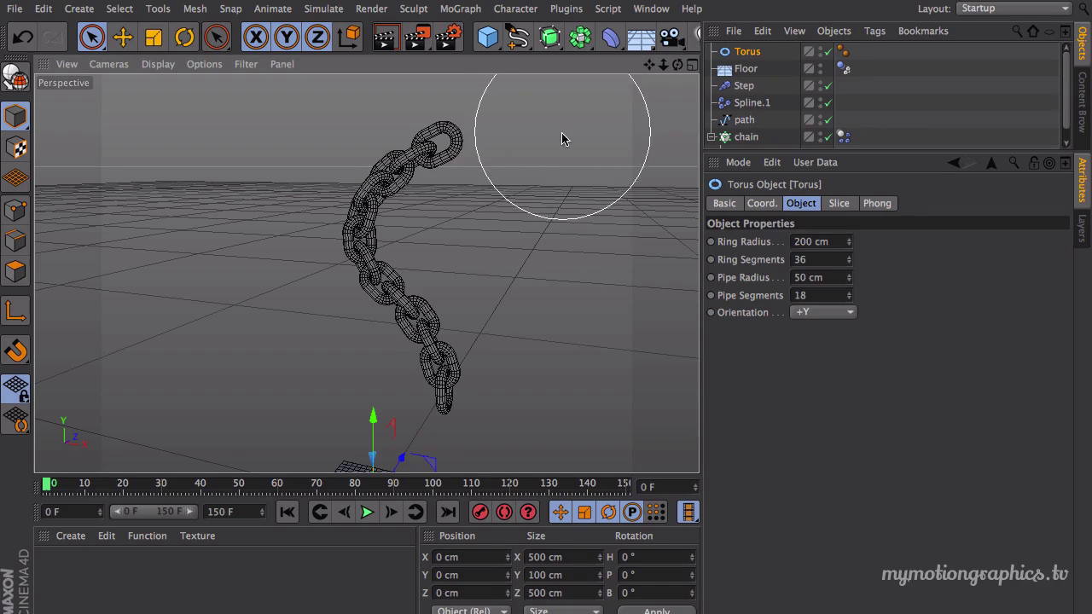
alt+middle_drag(597, 151, 652, 89)
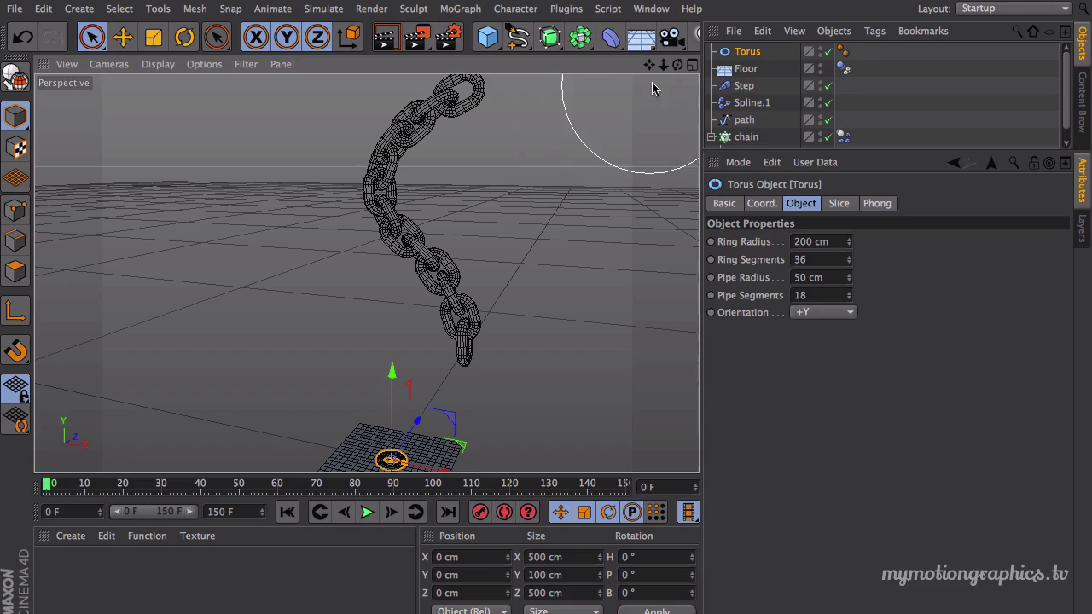
click(92, 38)
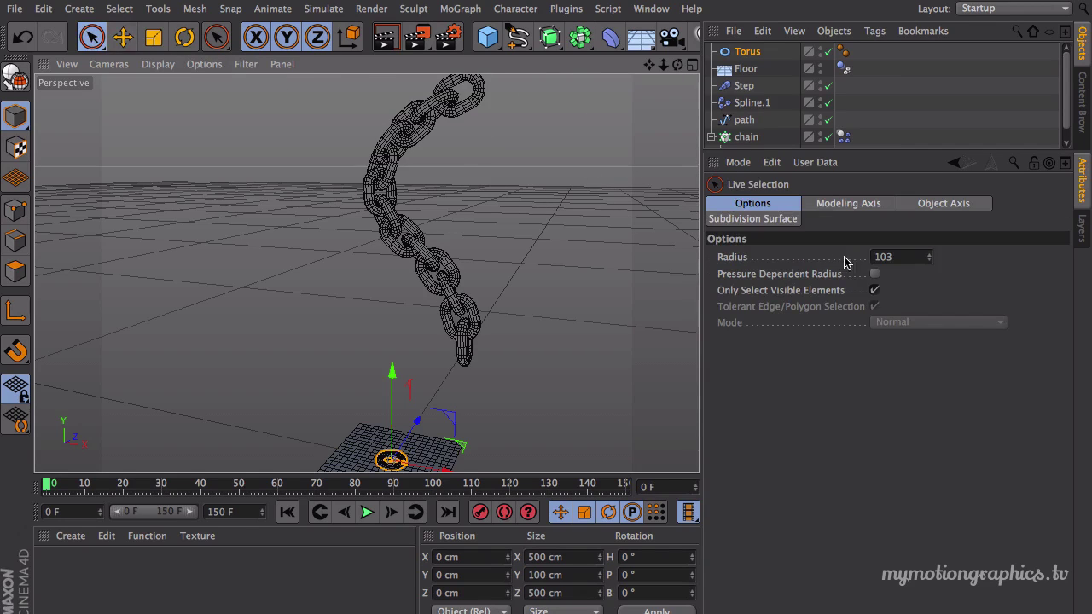
drag(930, 258, 872, 259)
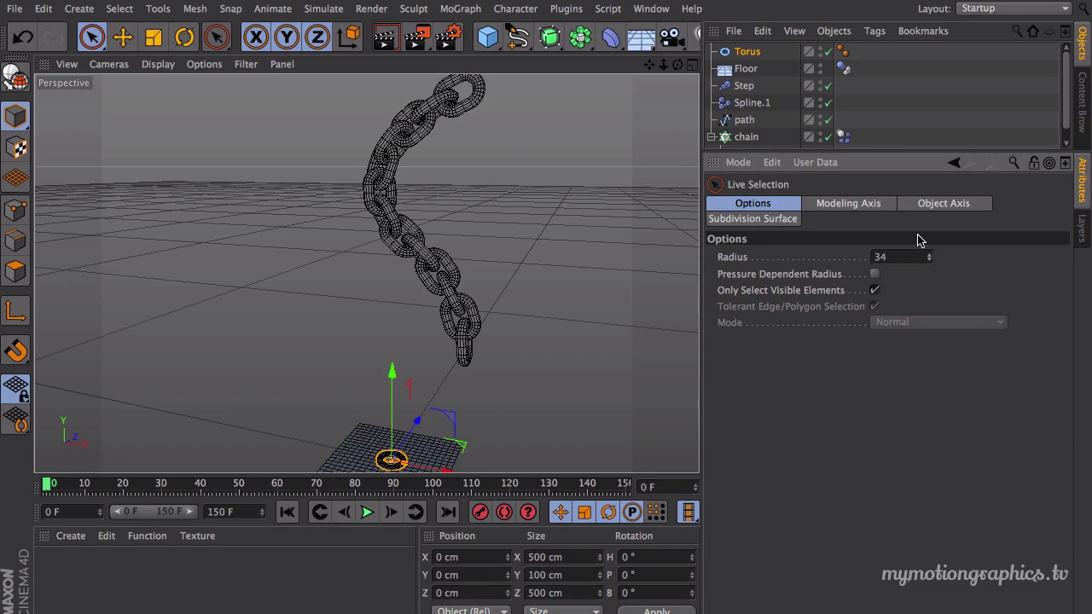
Move the torus up to the chain's top link, at about X 1245 cm and Y 5813 cm.
mouse_move(490, 319)
alt+mouse_down()
mouse_move(543, 258)
mouse_move(488, 338)
alt+mouse_up()
mouse_move(424, 325)
mouse_down()
mouse_move(439, 132)
mouse_move(431, 312)
mouse_up()
drag(431, 264, 436, 118)
drag(543, 198, 519, 251)
scroll(517, 254, up, 8)
Rotate the torus to a bank angle of -90° and move it onto the top link, at about X 1048 cm and Y 6067 cm.
key(r)
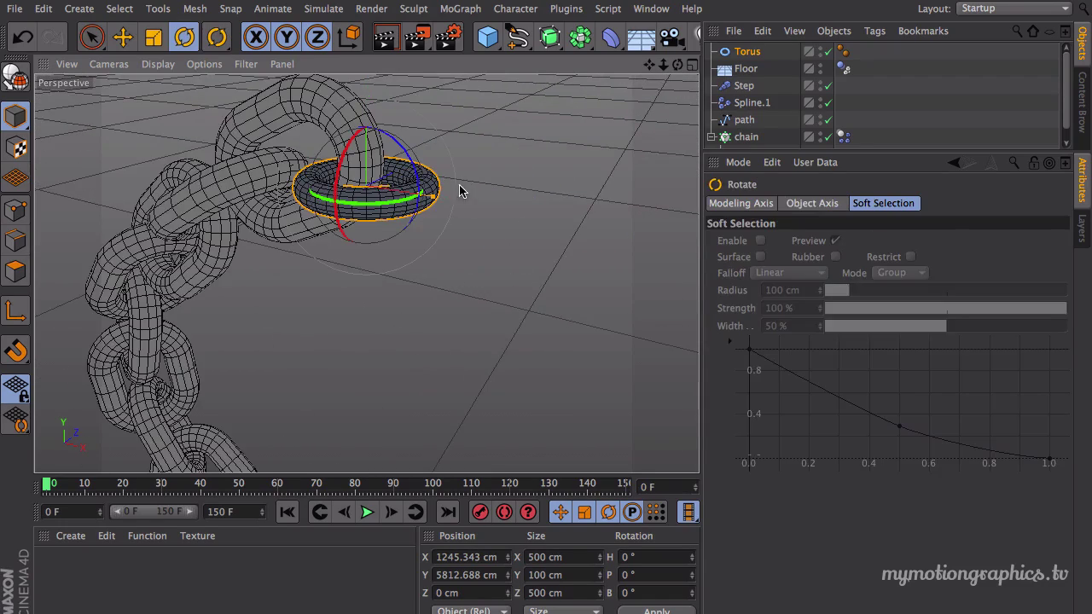
drag(405, 153, 327, 128)
alt+drag(367, 256, 522, 234)
key(e)
drag(358, 238, 298, 158)
alt+drag(298, 216, 493, 165)
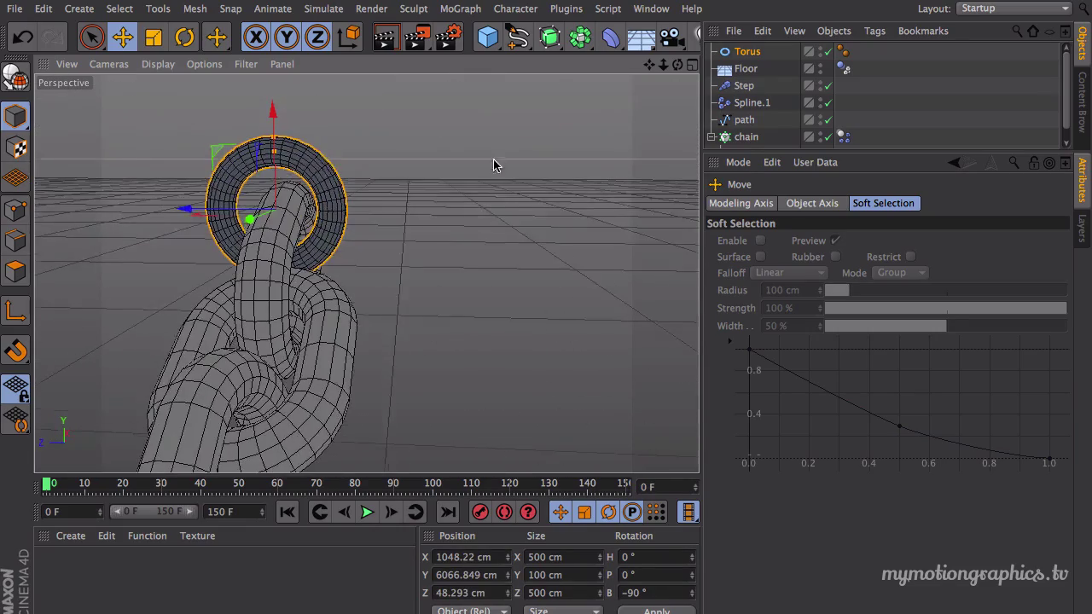
Scale the torus up to 837 cm across and reposition it around the top link, at about X 1035 cm and Y 6212 cm.
key(t)
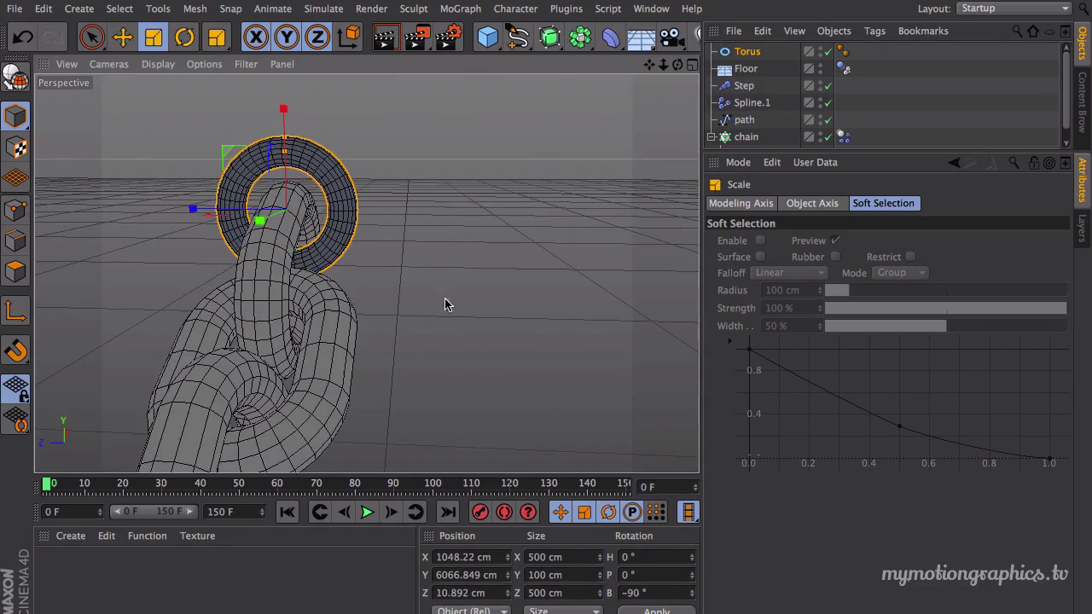
drag(590, 213, 678, 213)
key(e)
alt+drag(244, 392, 210, 342)
drag(390, 104, 477, 222)
alt+drag(366, 274, 278, 303)
drag(299, 203, 461, 296)
Slide the torus out of the top link to about X 1509 cm and back through it to about X 1011 cm.
scroll(461, 292, down, 3)
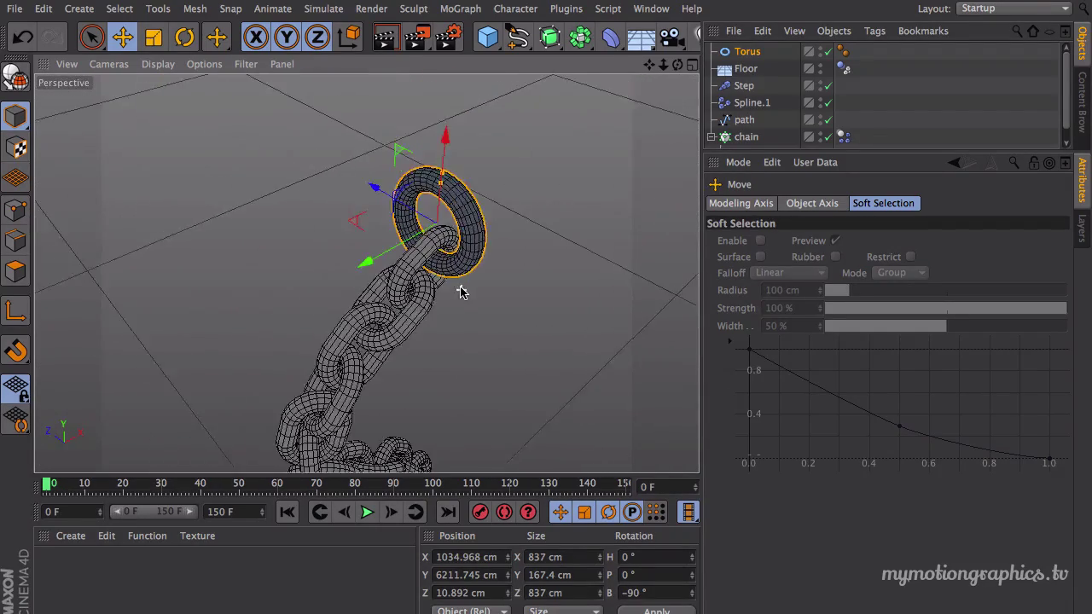
alt+middle_drag(460, 290, 458, 222)
alt+drag(458, 222, 316, 262)
scroll(458, 238, up, 5)
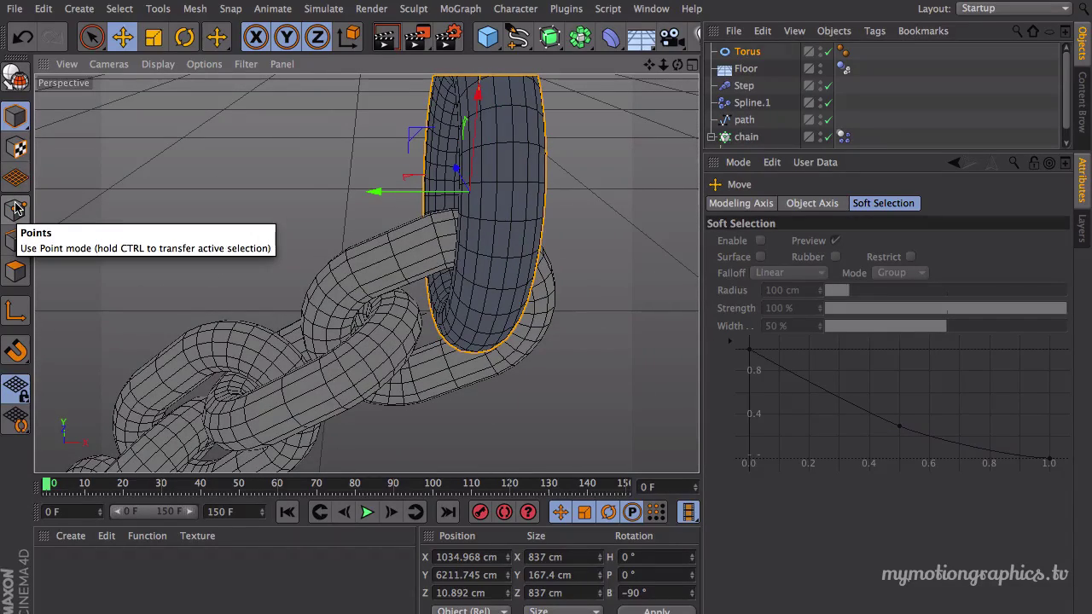
alt+drag(134, 219, 220, 250)
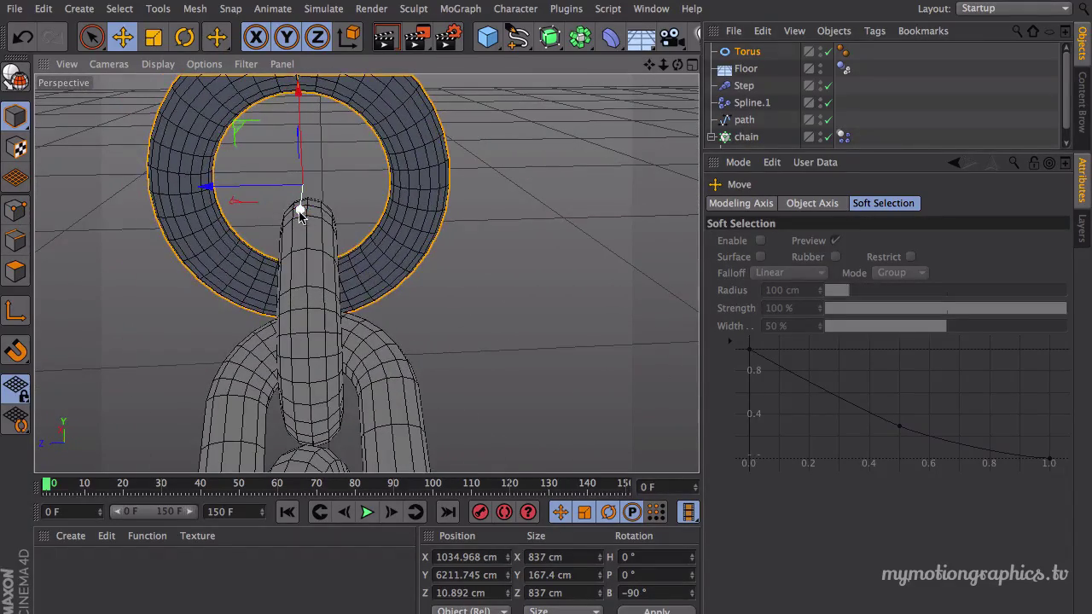
drag(299, 211, 306, 165)
alt+drag(308, 216, 317, 169)
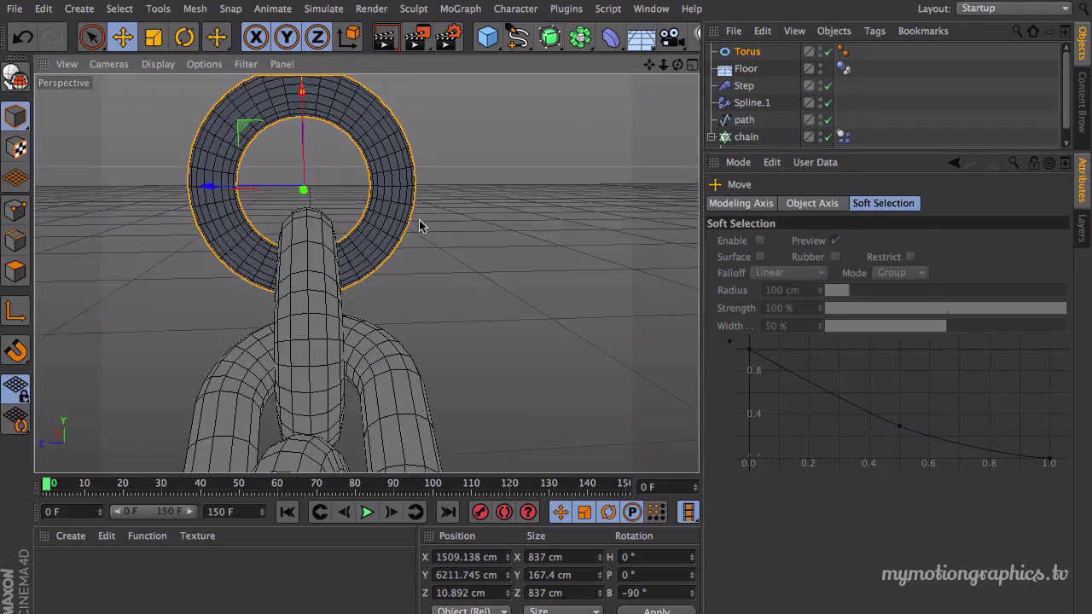
alt+drag(419, 226, 229, 243)
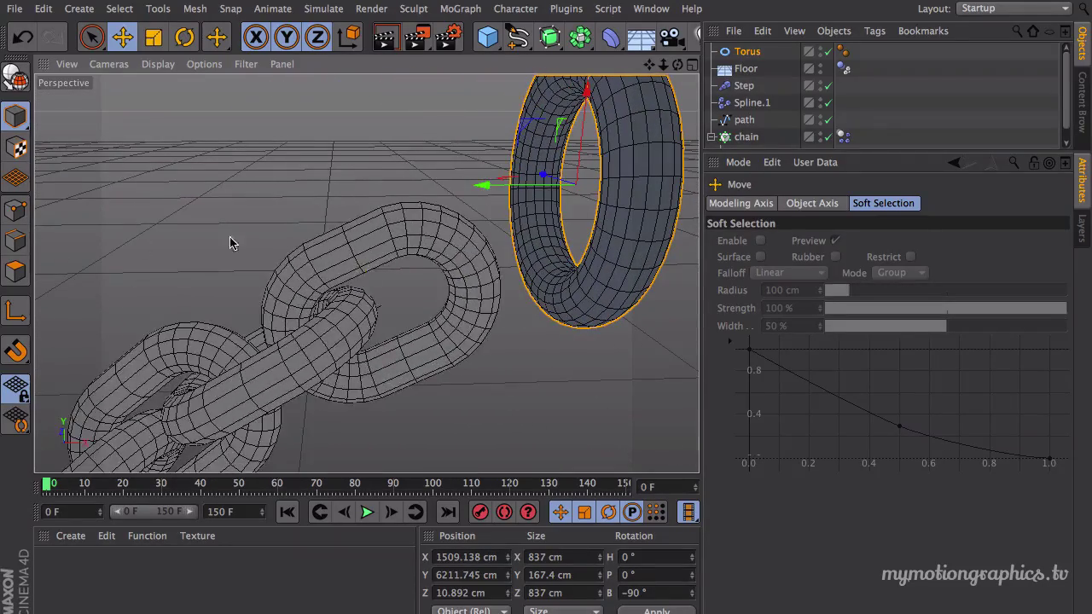
drag(524, 189, 373, 203)
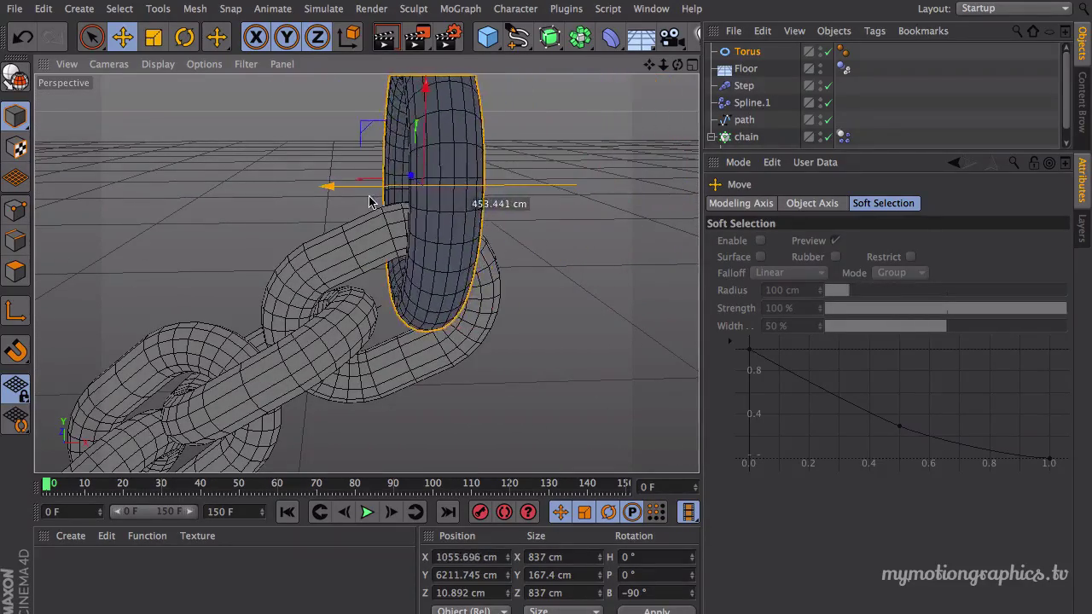
alt+drag(323, 226, 229, 281)
drag(338, 232, 239, 317)
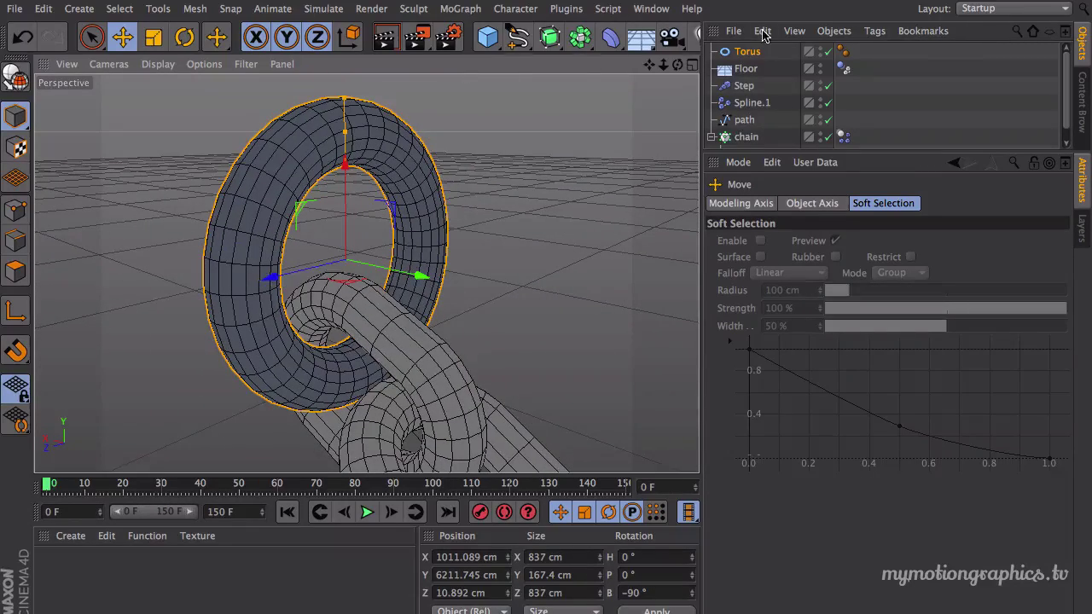
Add a Collider Body simulation tag to the Torus object.
click(748, 52)
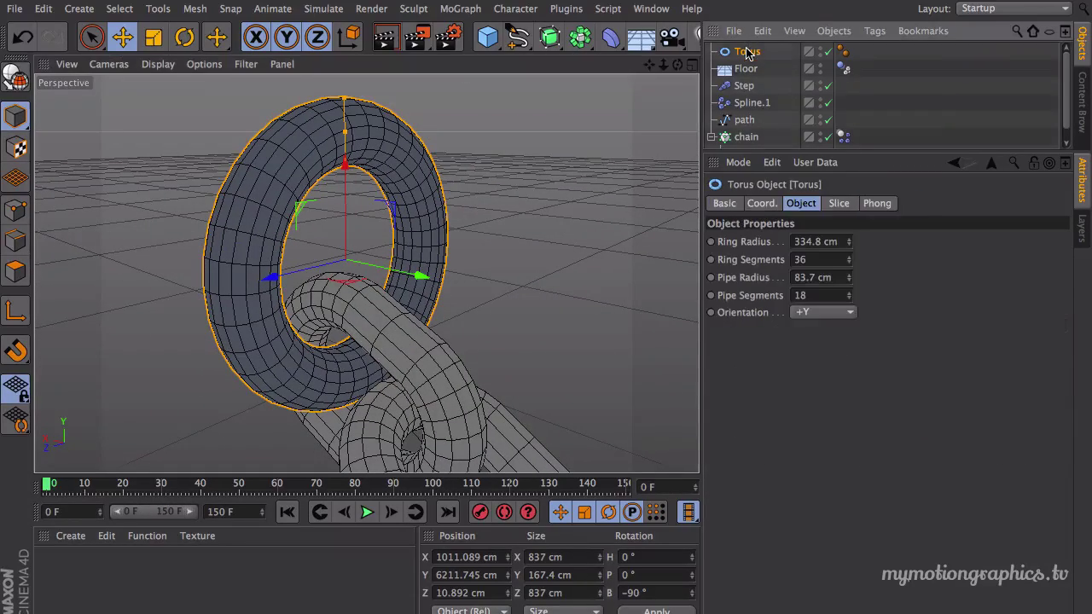
click(874, 31)
mouse_move(941, 200)
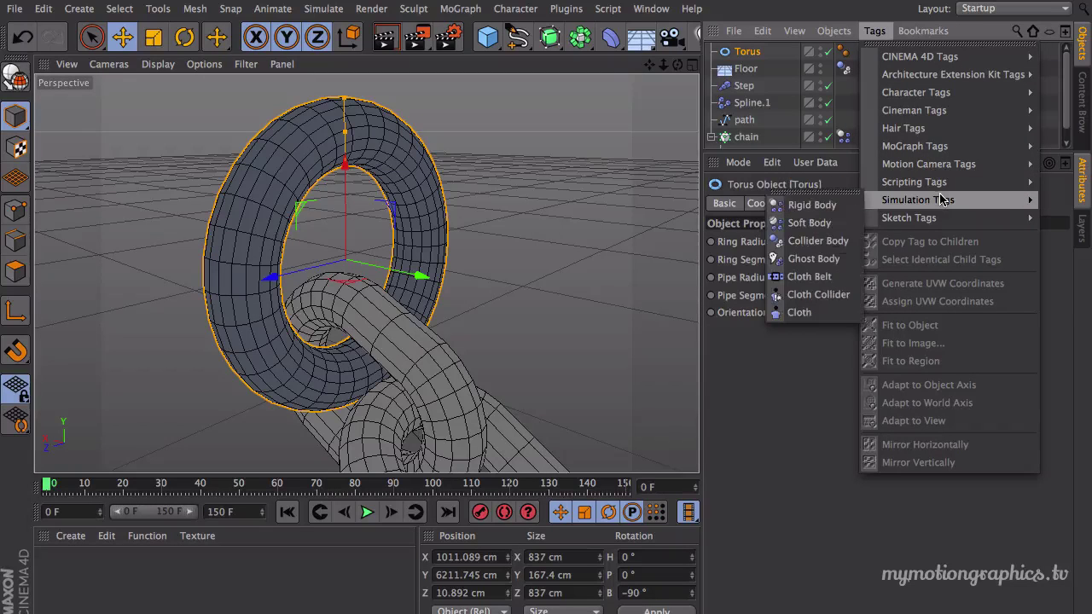
click(809, 223)
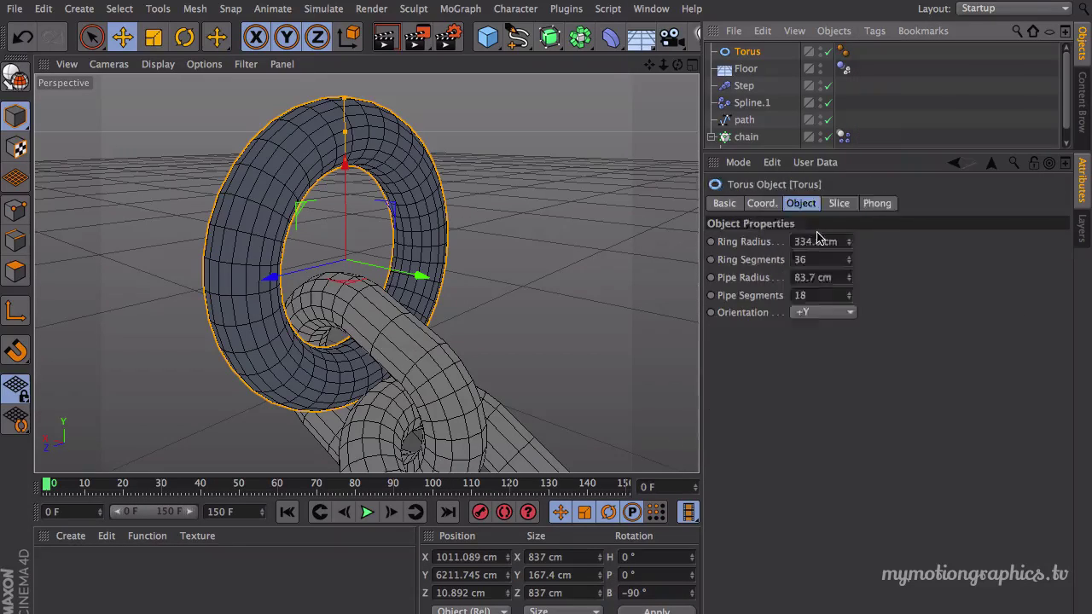
click(367, 513)
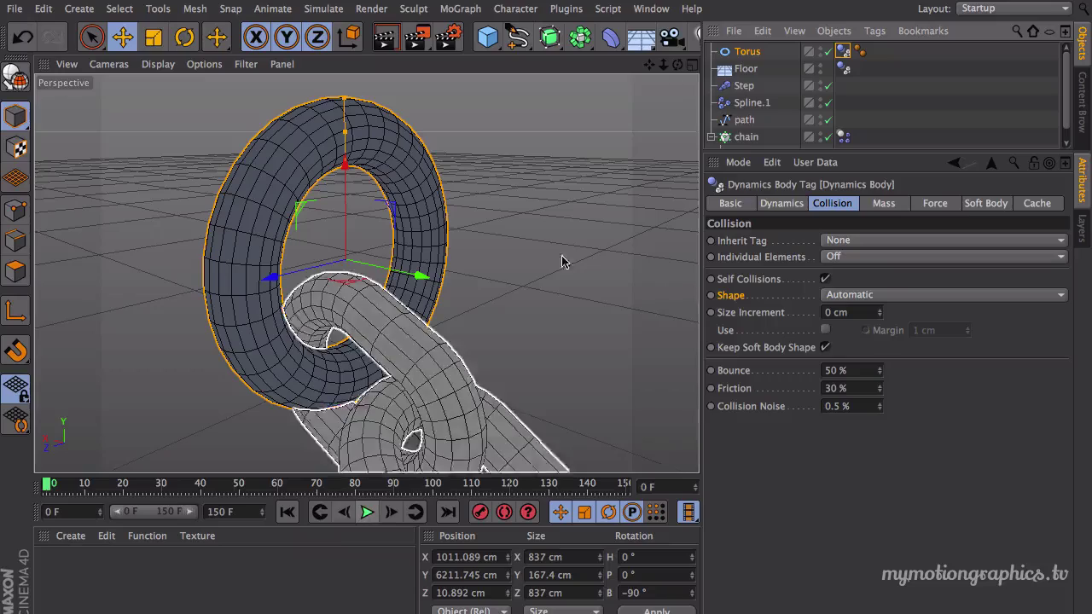
Play the simulation with the whole chain and torus in view, stop it and return to frame 0.
scroll(539, 196, down, 6)
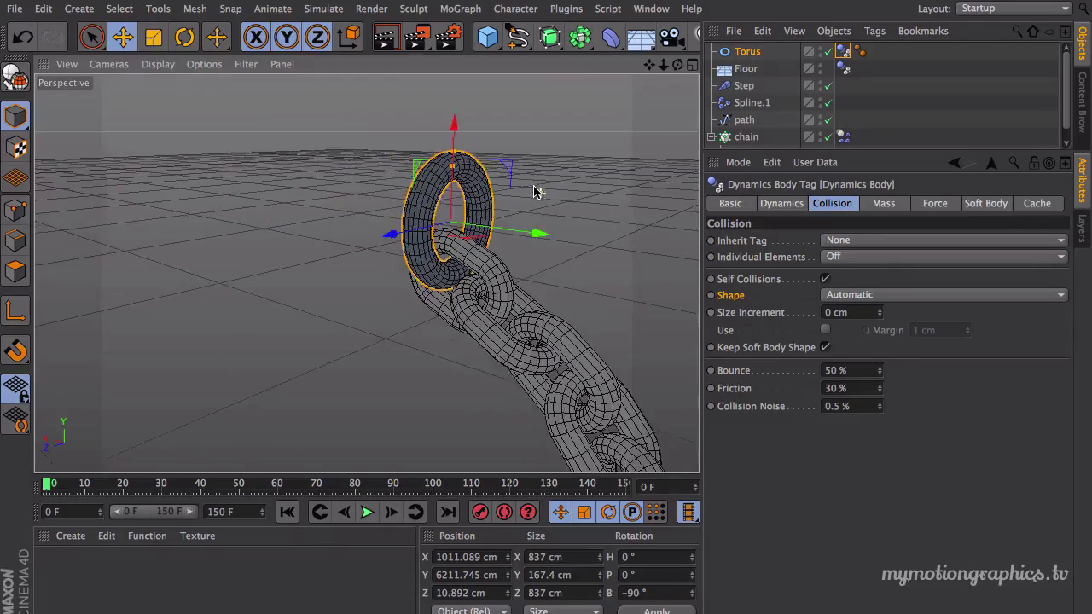
middle_click(535, 189)
middle_click(343, 110)
scroll(461, 165, down, 2)
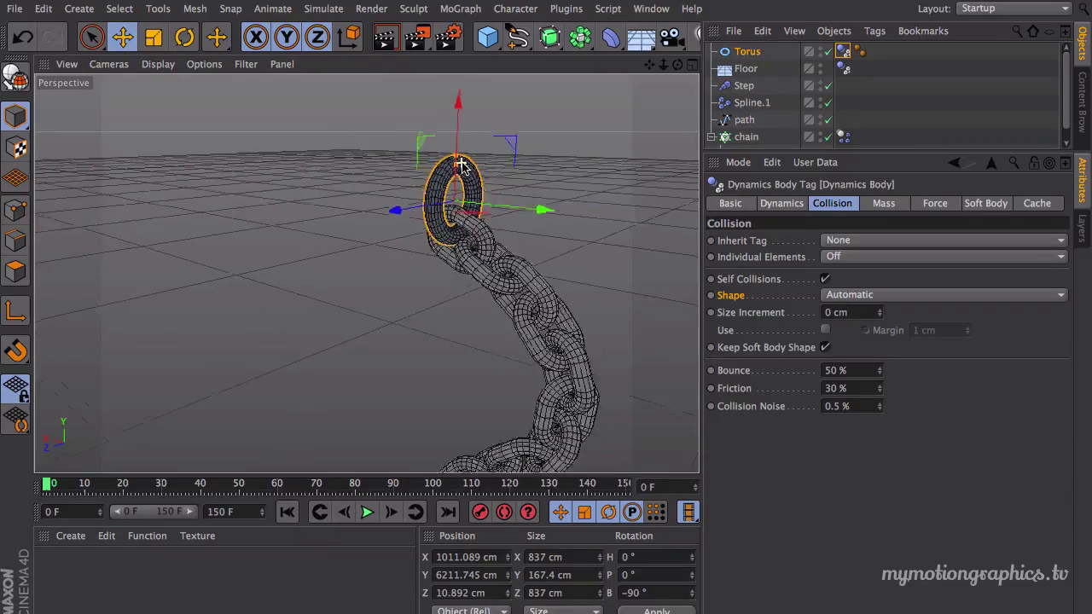
alt+middle_drag(463, 166, 469, 110)
scroll(468, 110, down, 2)
click(368, 513)
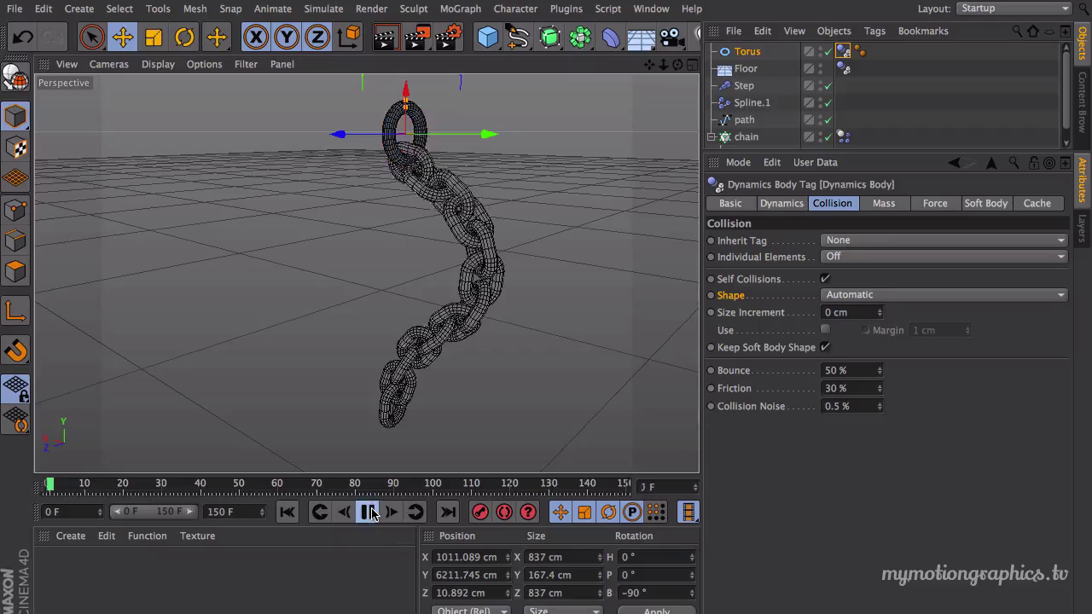
click(368, 512)
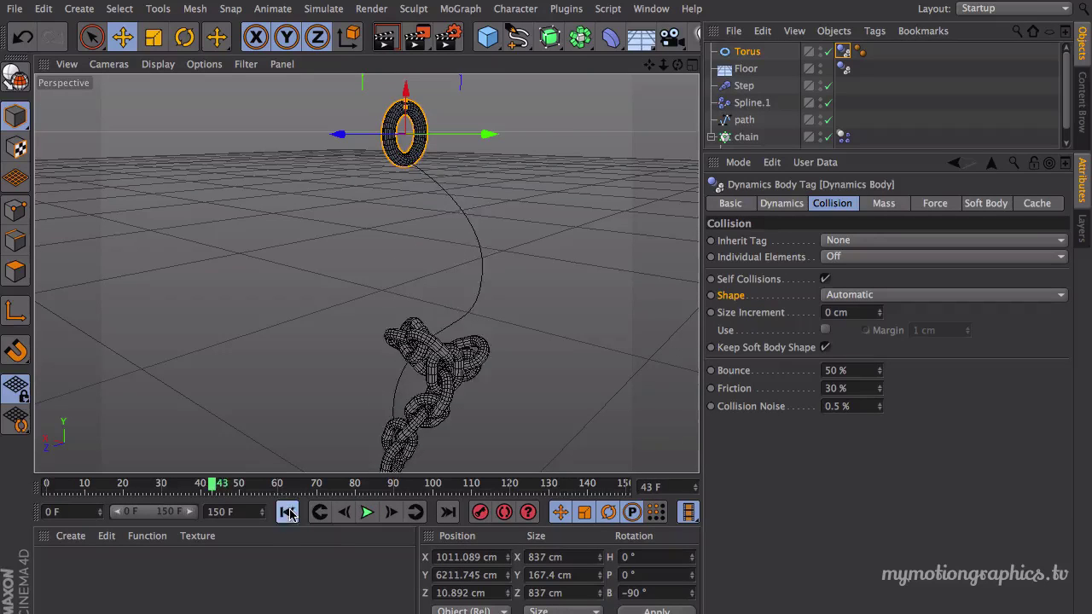
click(287, 511)
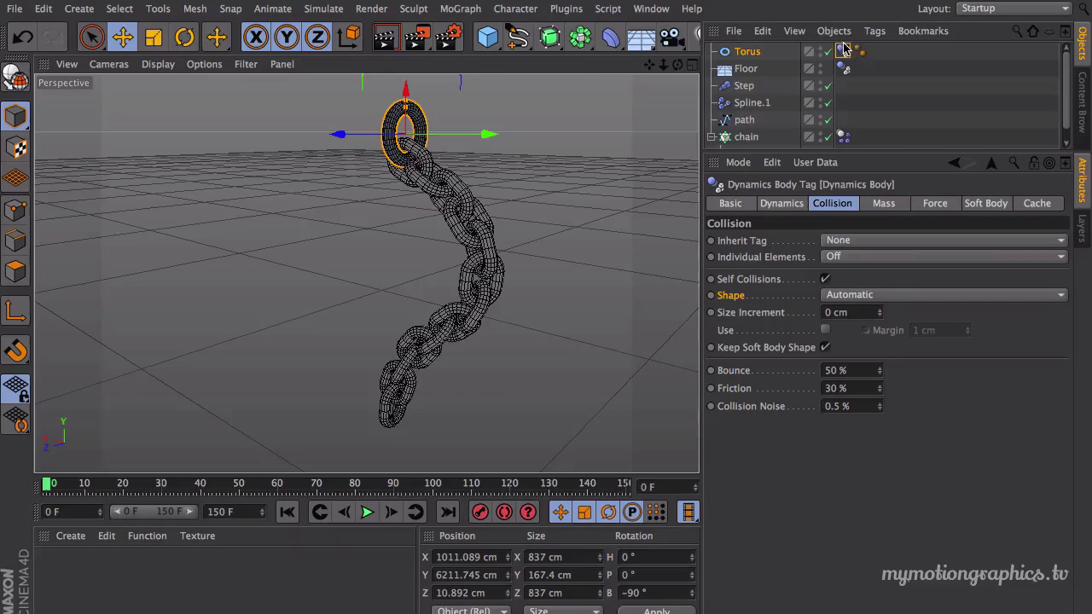
Set the collision shape of the Torus collider tag to Static Mesh and play the simulation briefly to test it.
ctrl+drag(842, 49, 846, 54)
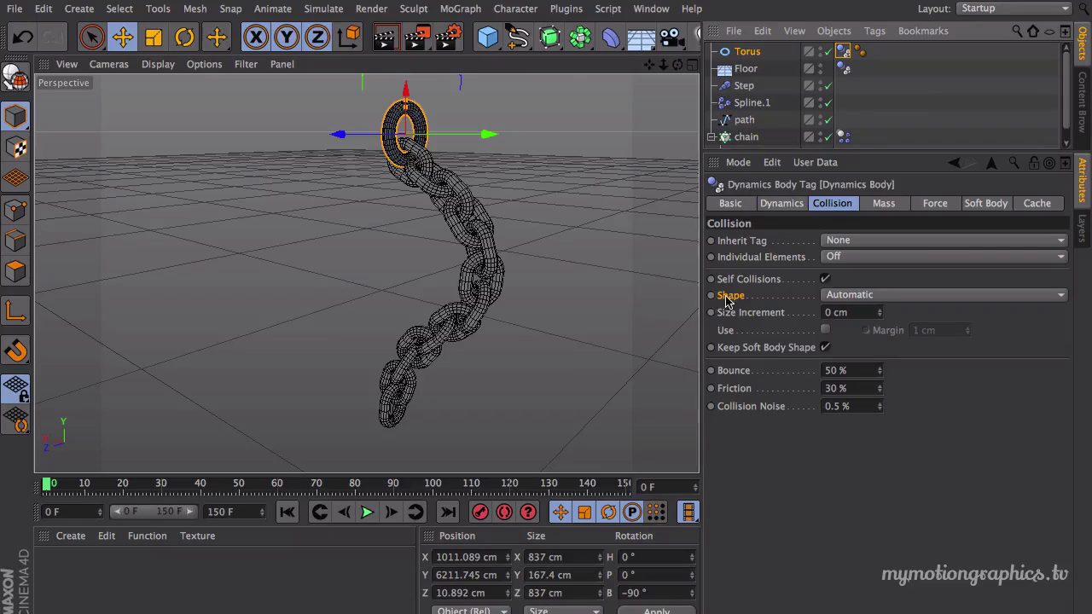
click(830, 296)
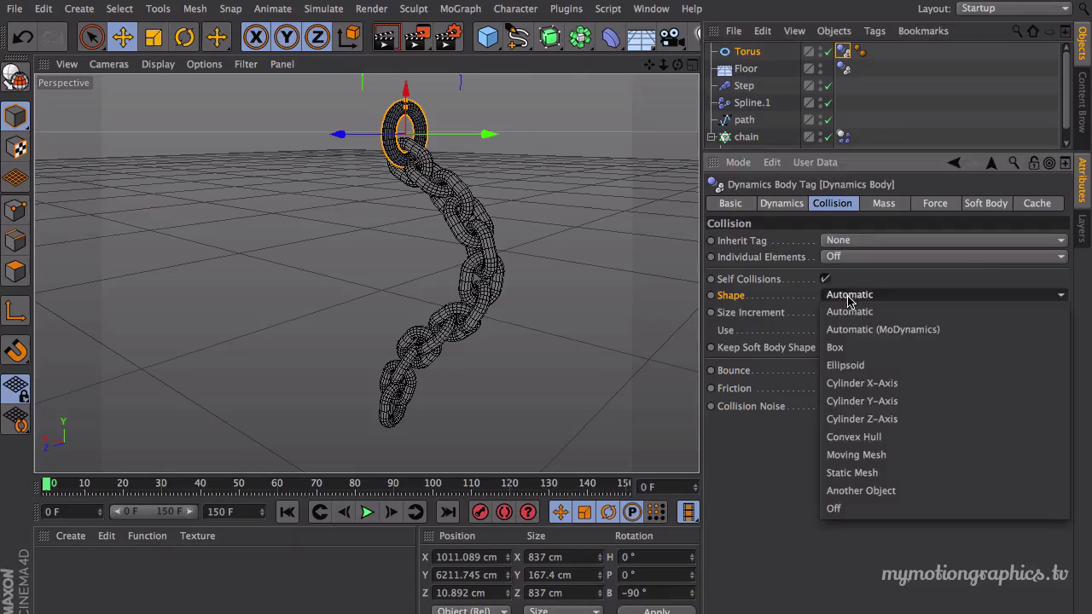
click(864, 474)
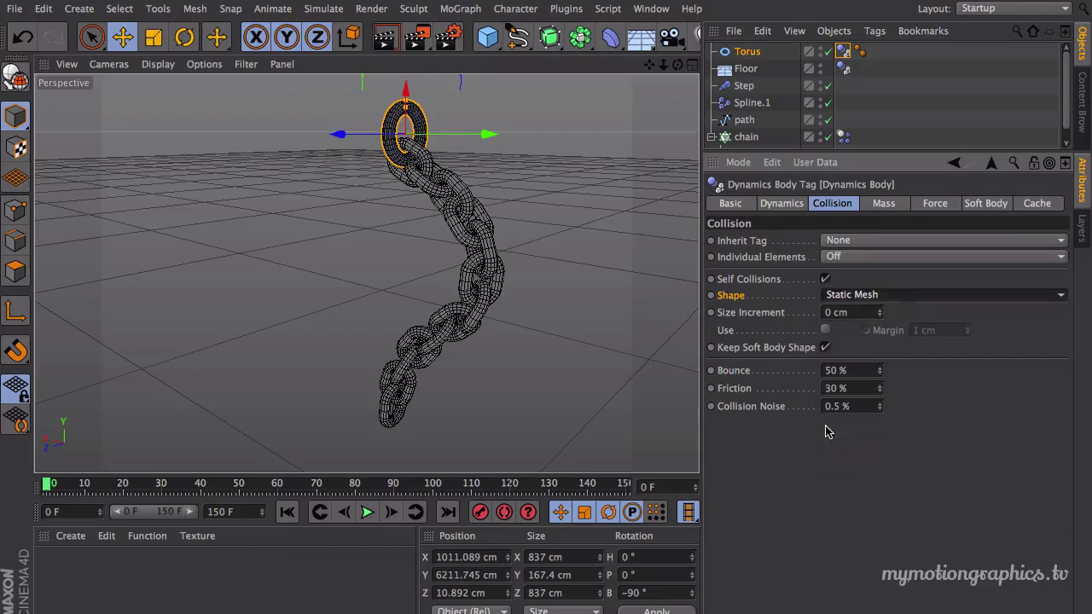
click(367, 512)
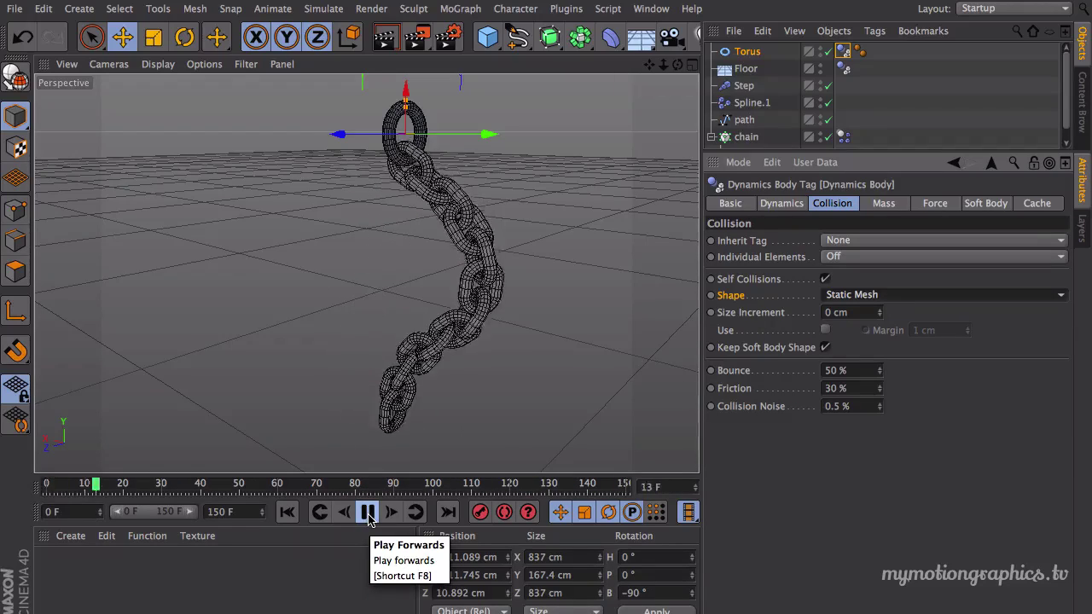
click(368, 513)
Extend the project length and preview range to 300 frames and play the hanging chain simulation through to the end.
drag(261, 513, 269, 510)
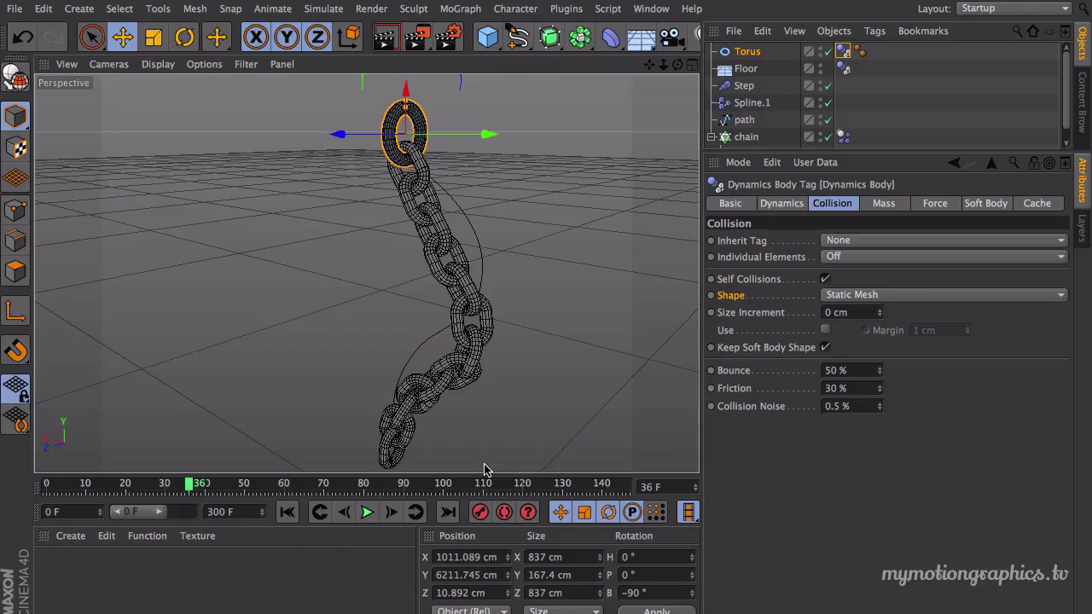
double_click(141, 510)
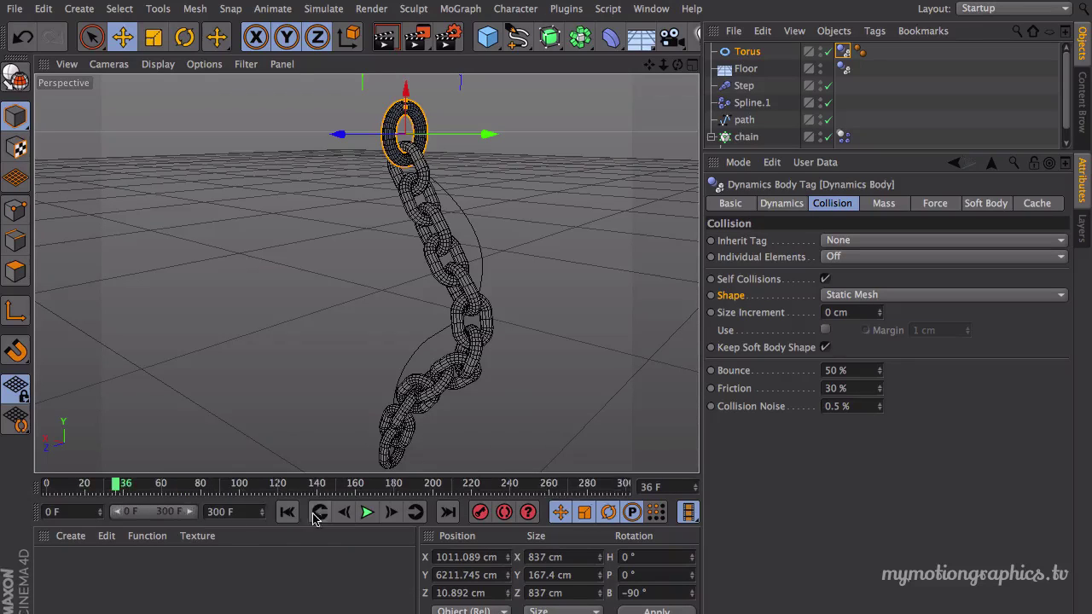
click(367, 511)
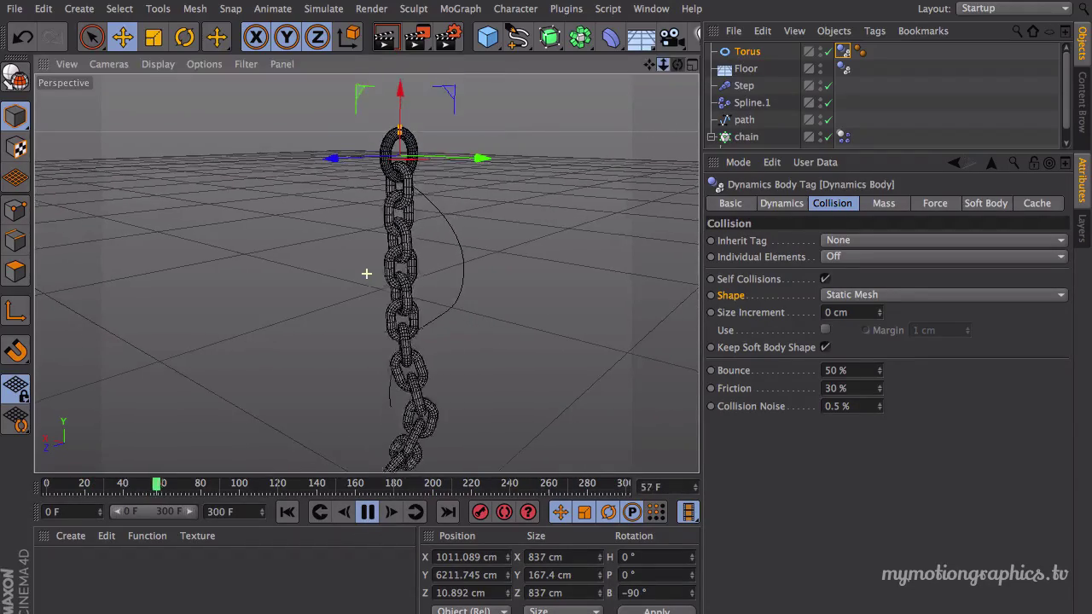
drag(663, 66, 663, 68)
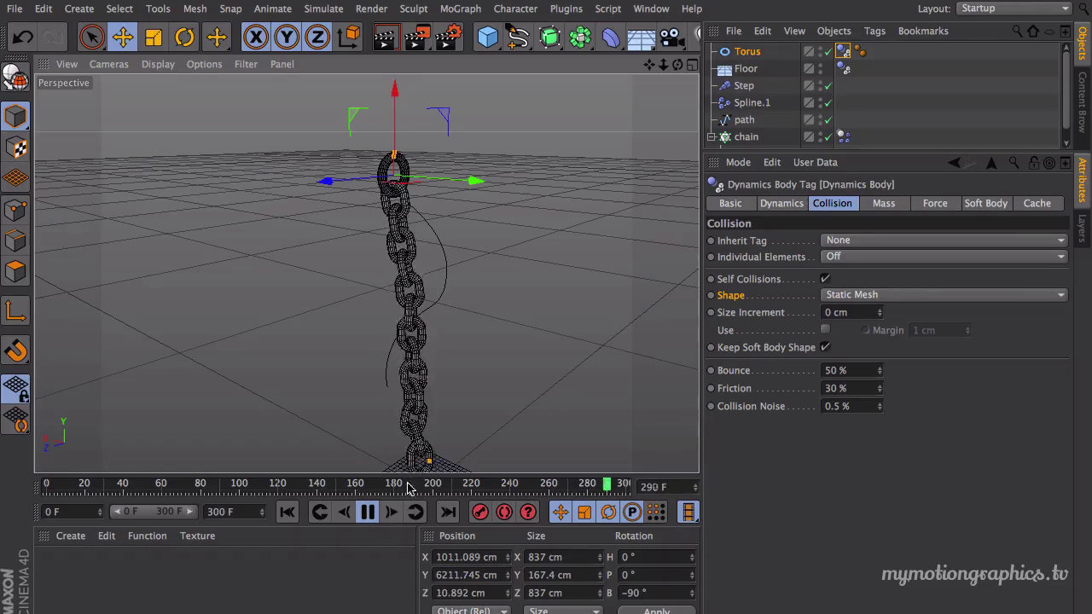
click(370, 514)
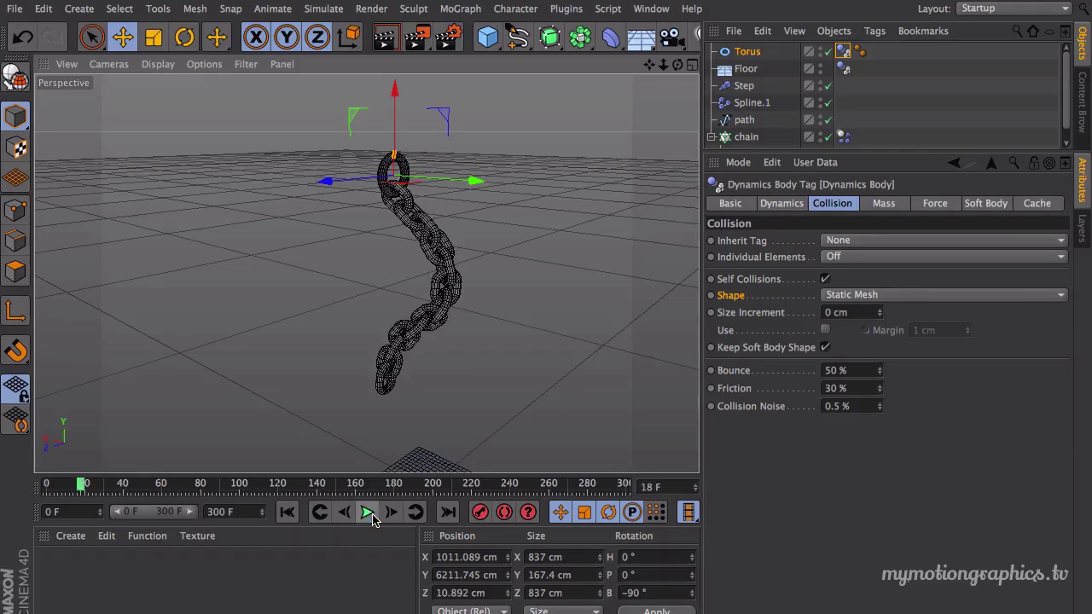
Enable a custom centre of mass on the chain's Dynamics Body tag and replay the simulation from frame 0.
click(884, 205)
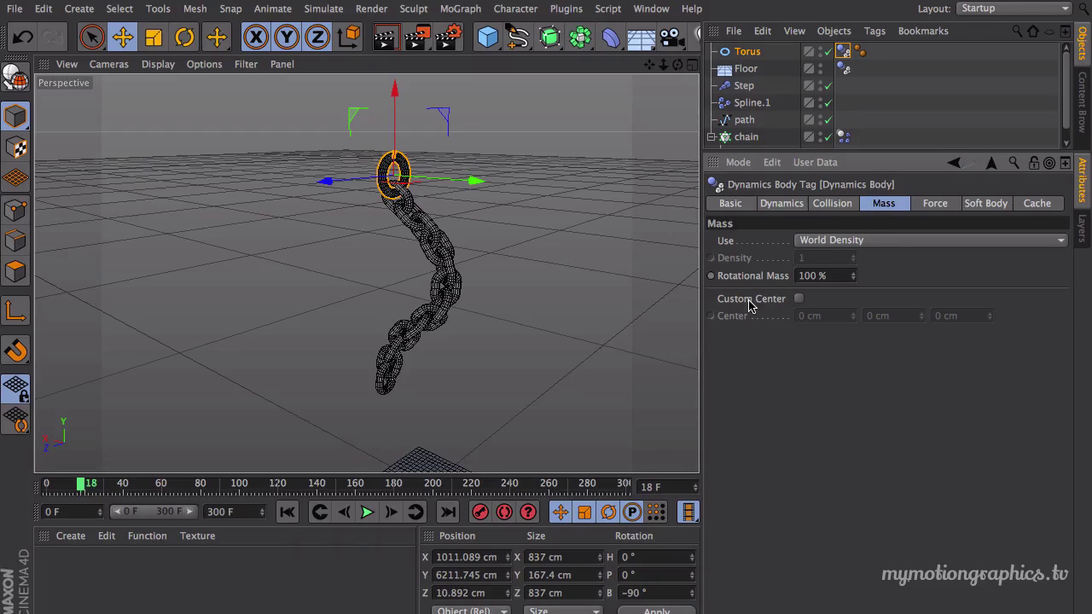
click(747, 137)
click(842, 136)
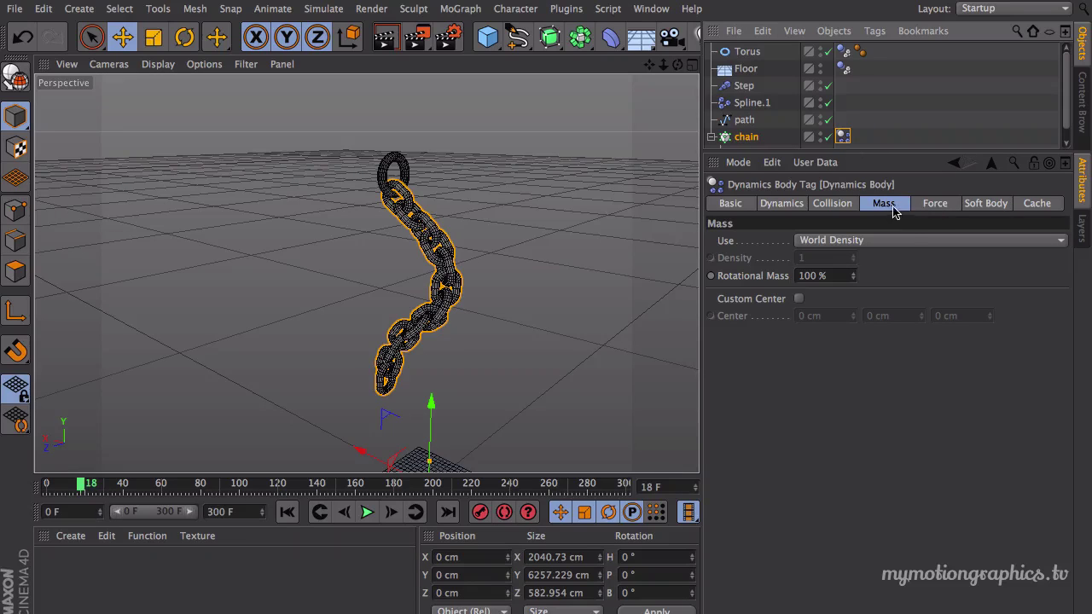
click(893, 210)
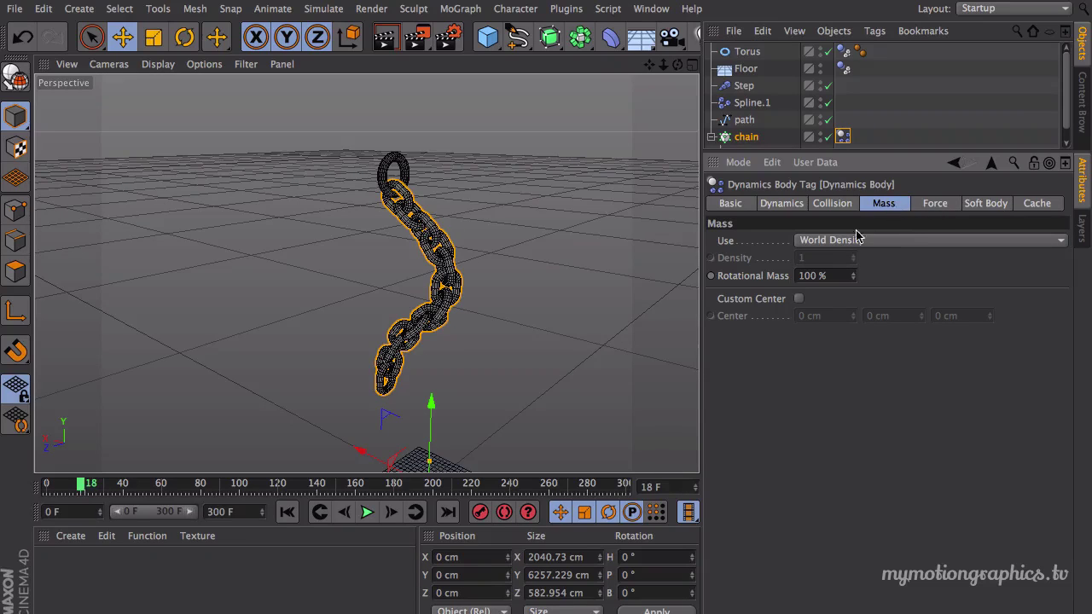
click(799, 299)
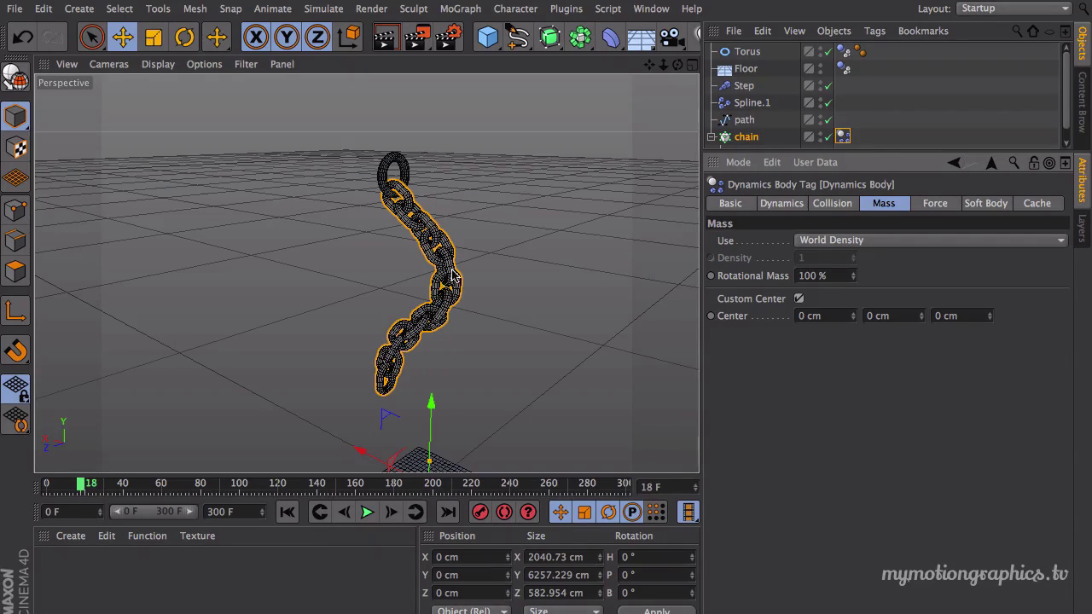
click(289, 510)
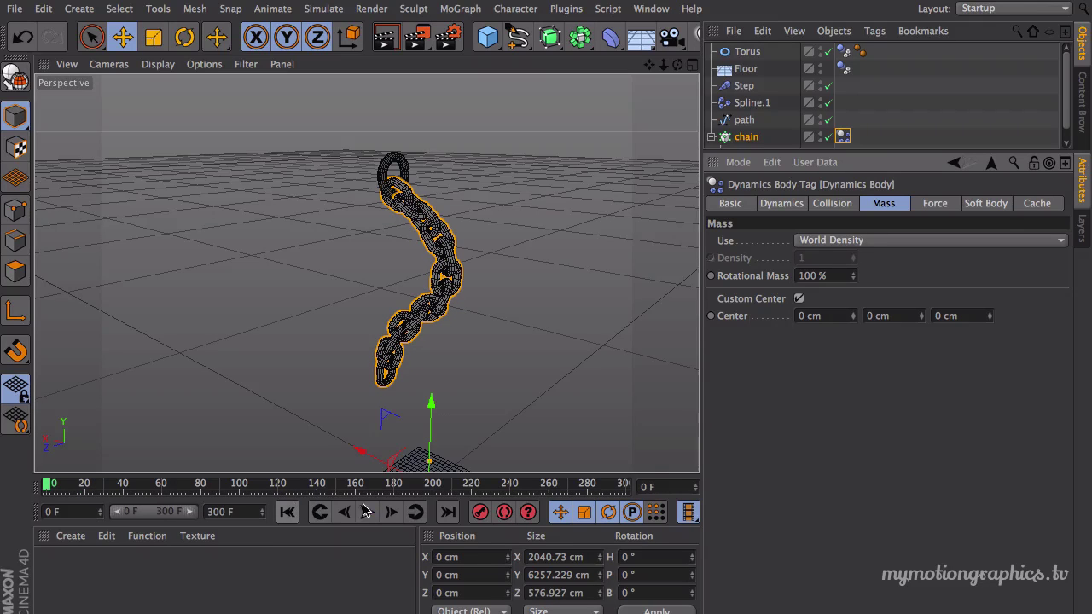
click(368, 512)
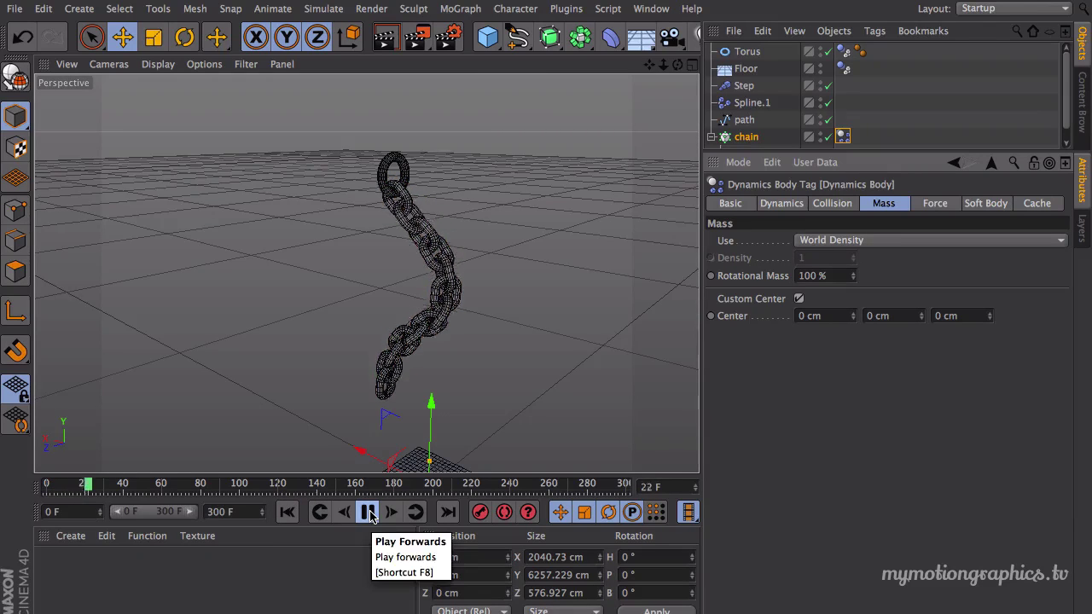